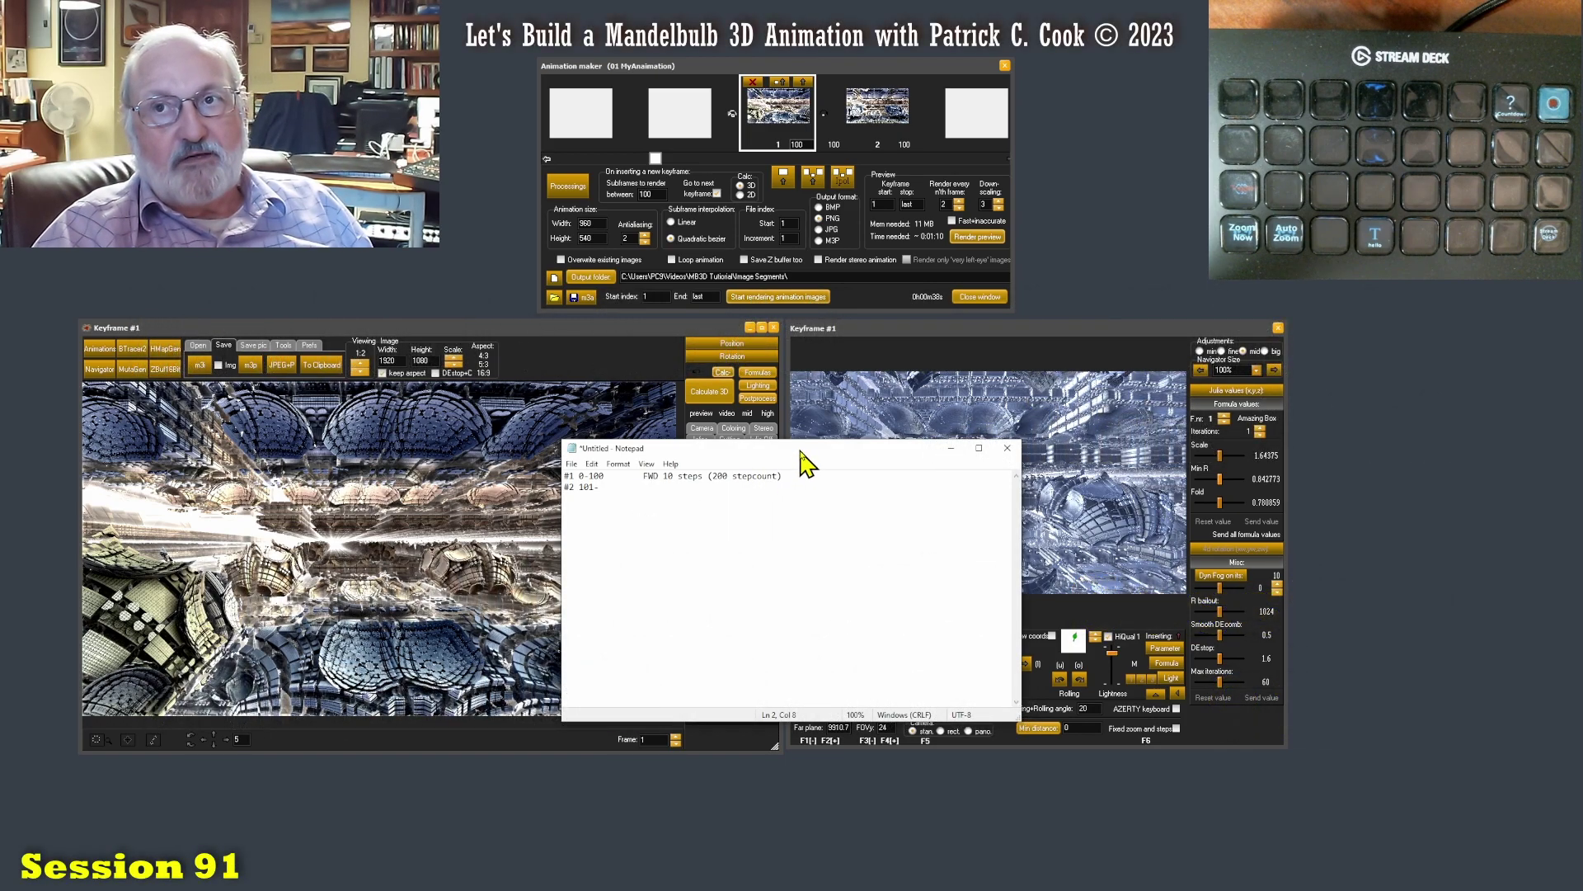
Move the Notepad window with the keyframe notes below the animation and navigator windows so that they are uncovered.
drag(801, 453, 779, 774)
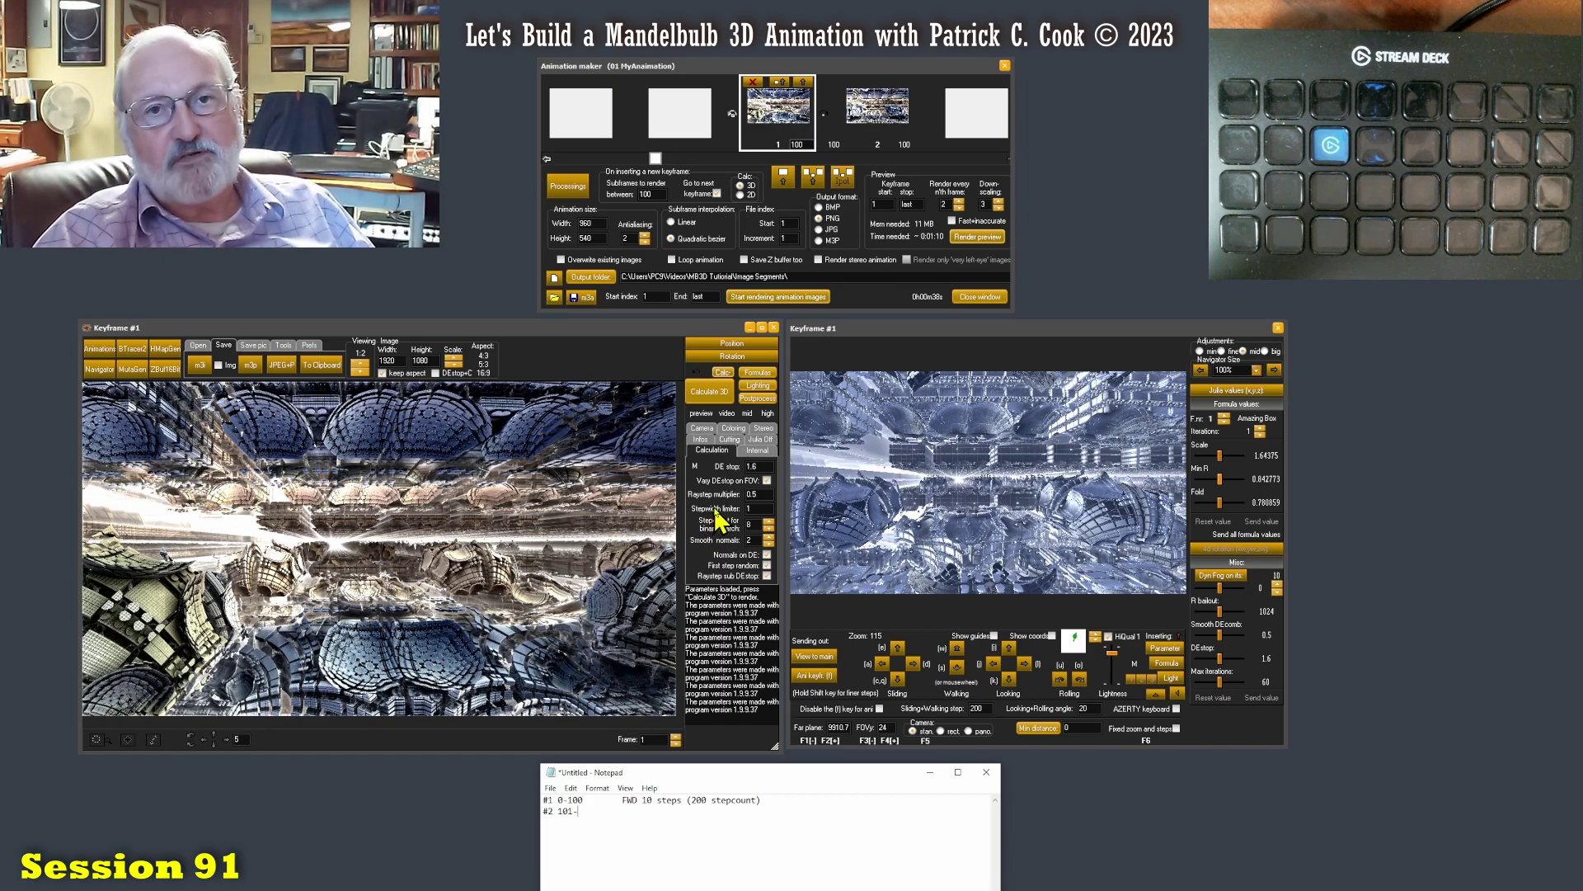
drag(570, 813, 504, 805)
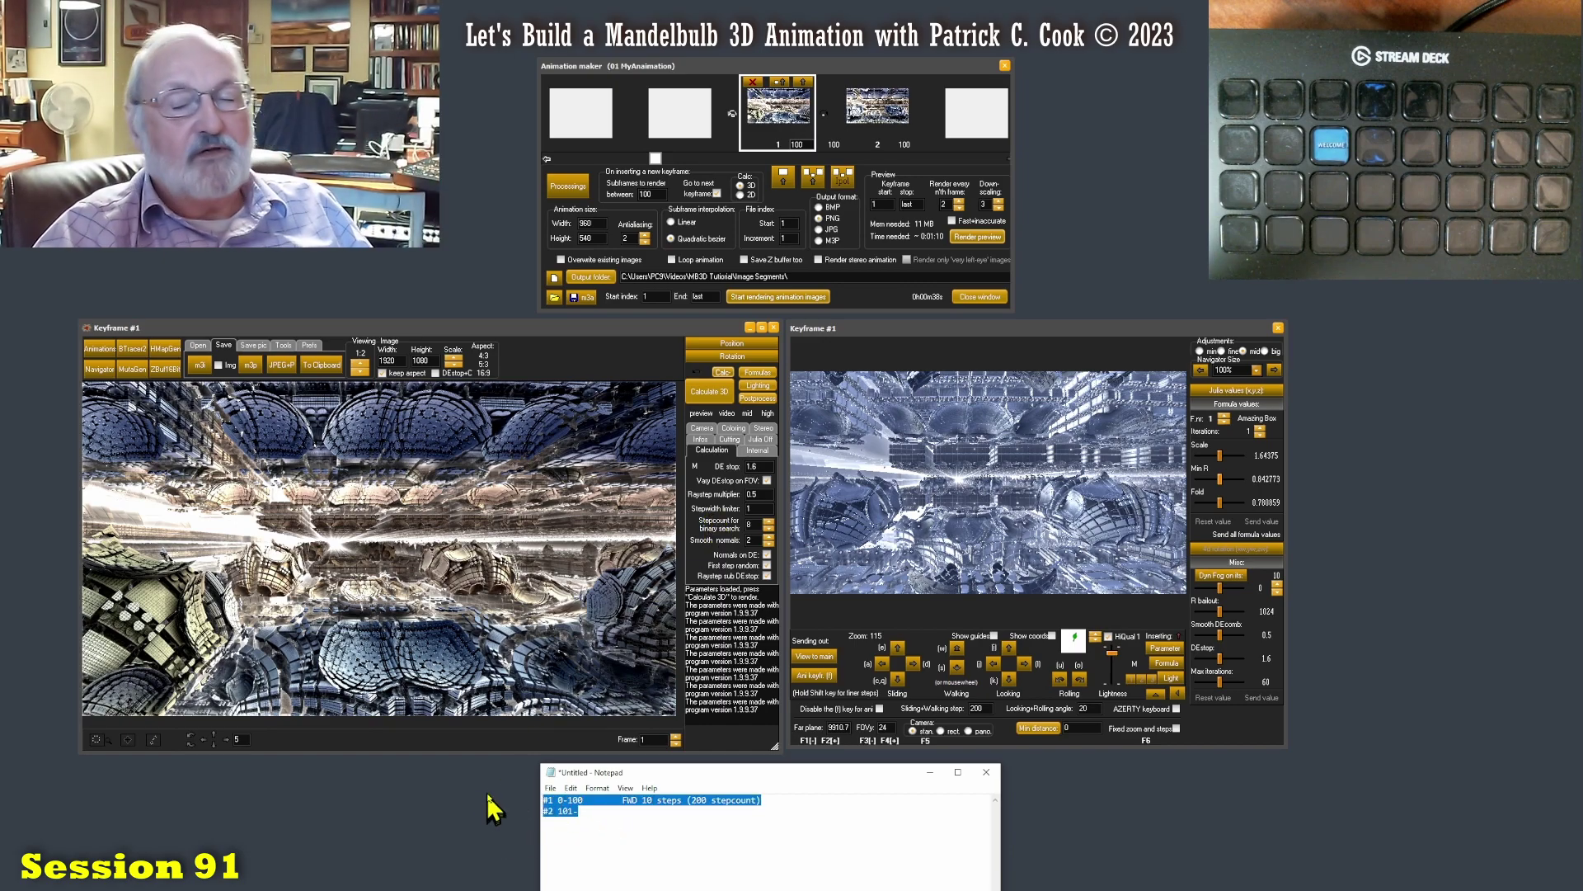
click(608, 812)
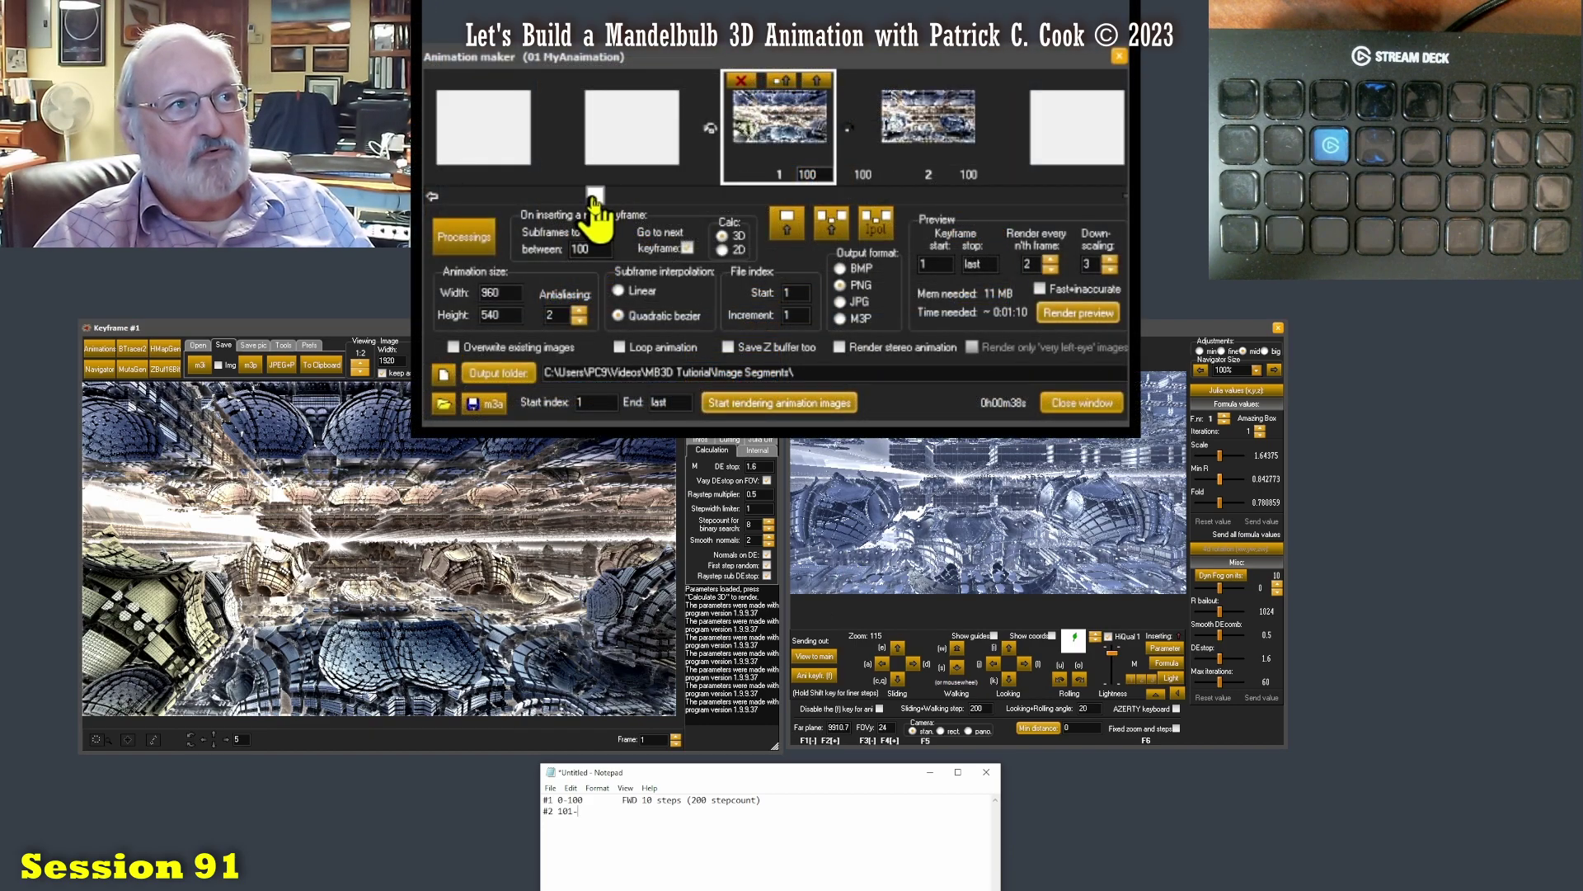
Advance the Animation maker's keyframe strip past keyframes 1 and 2 to the empty keyframe 3 slot.
drag(609, 195, 688, 194)
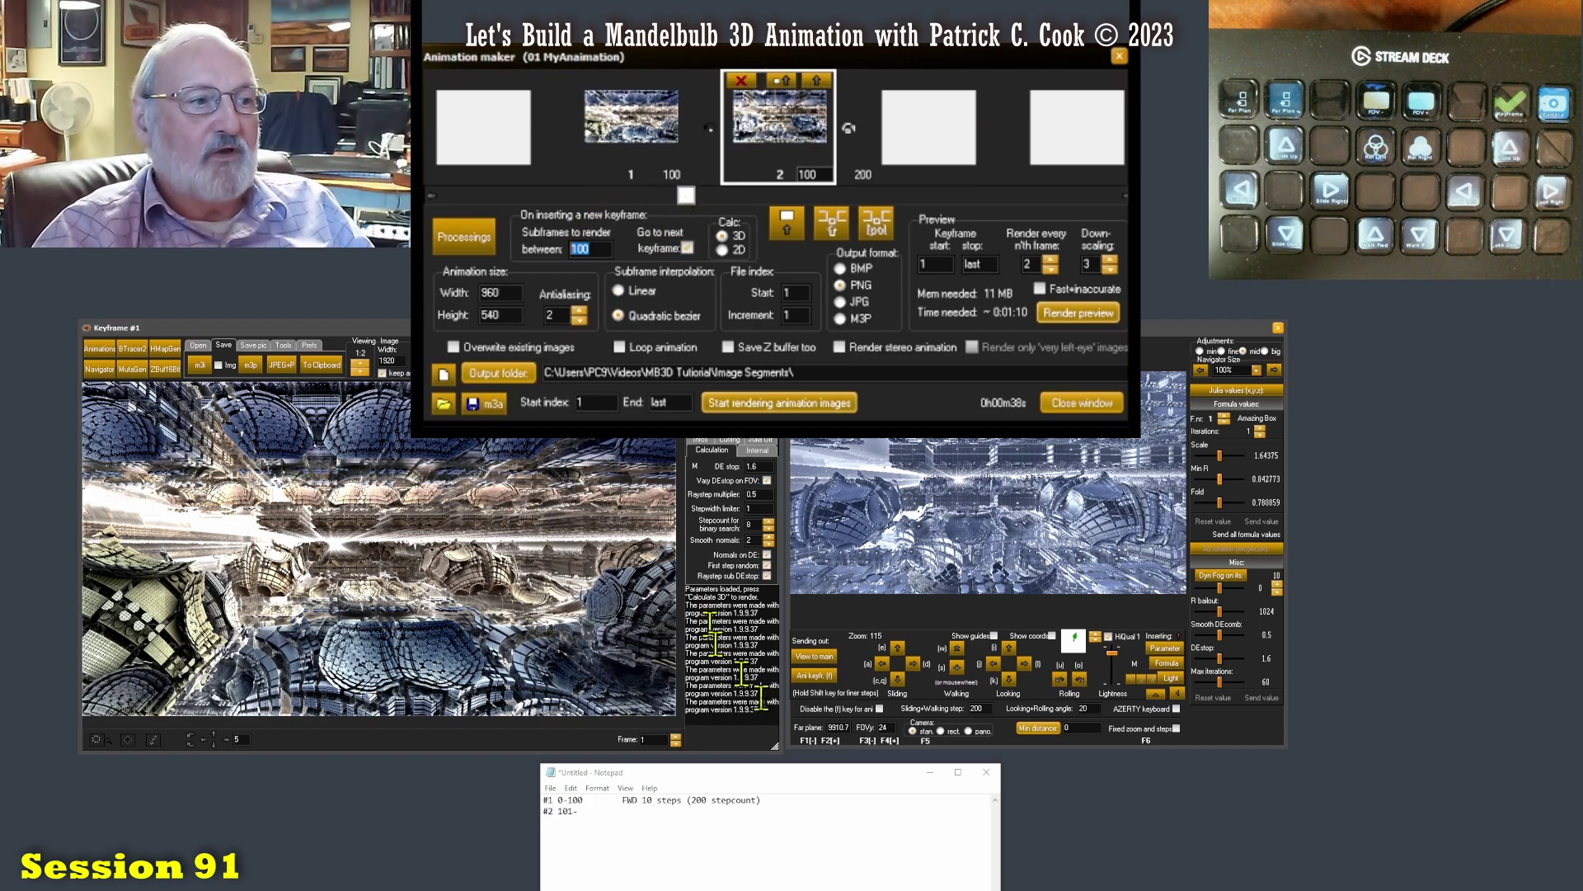
drag(792, 798, 544, 800)
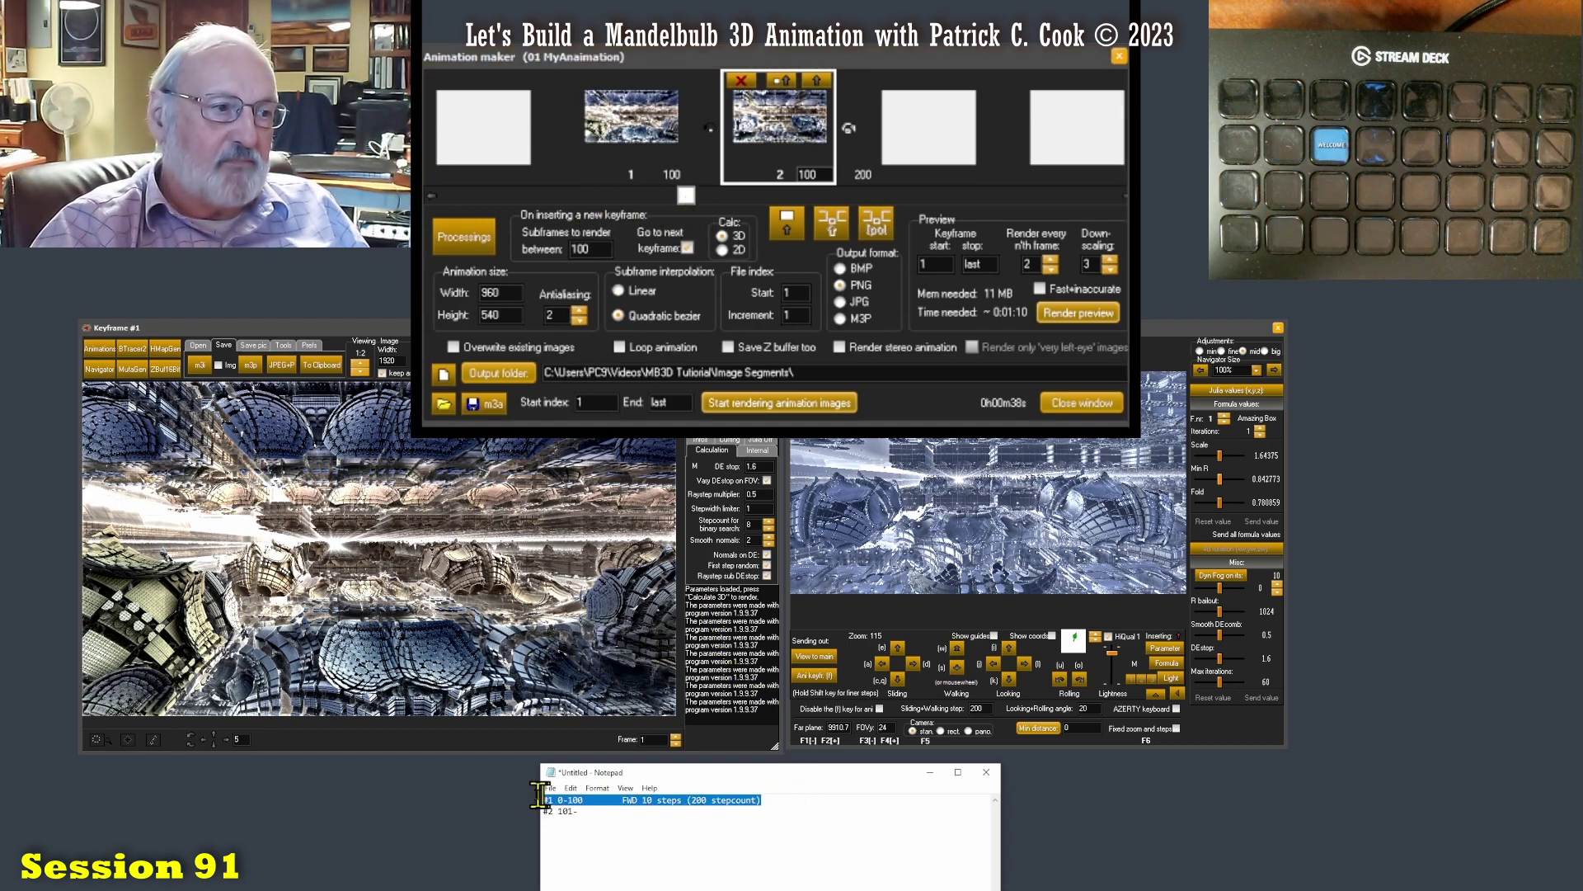
click(622, 814)
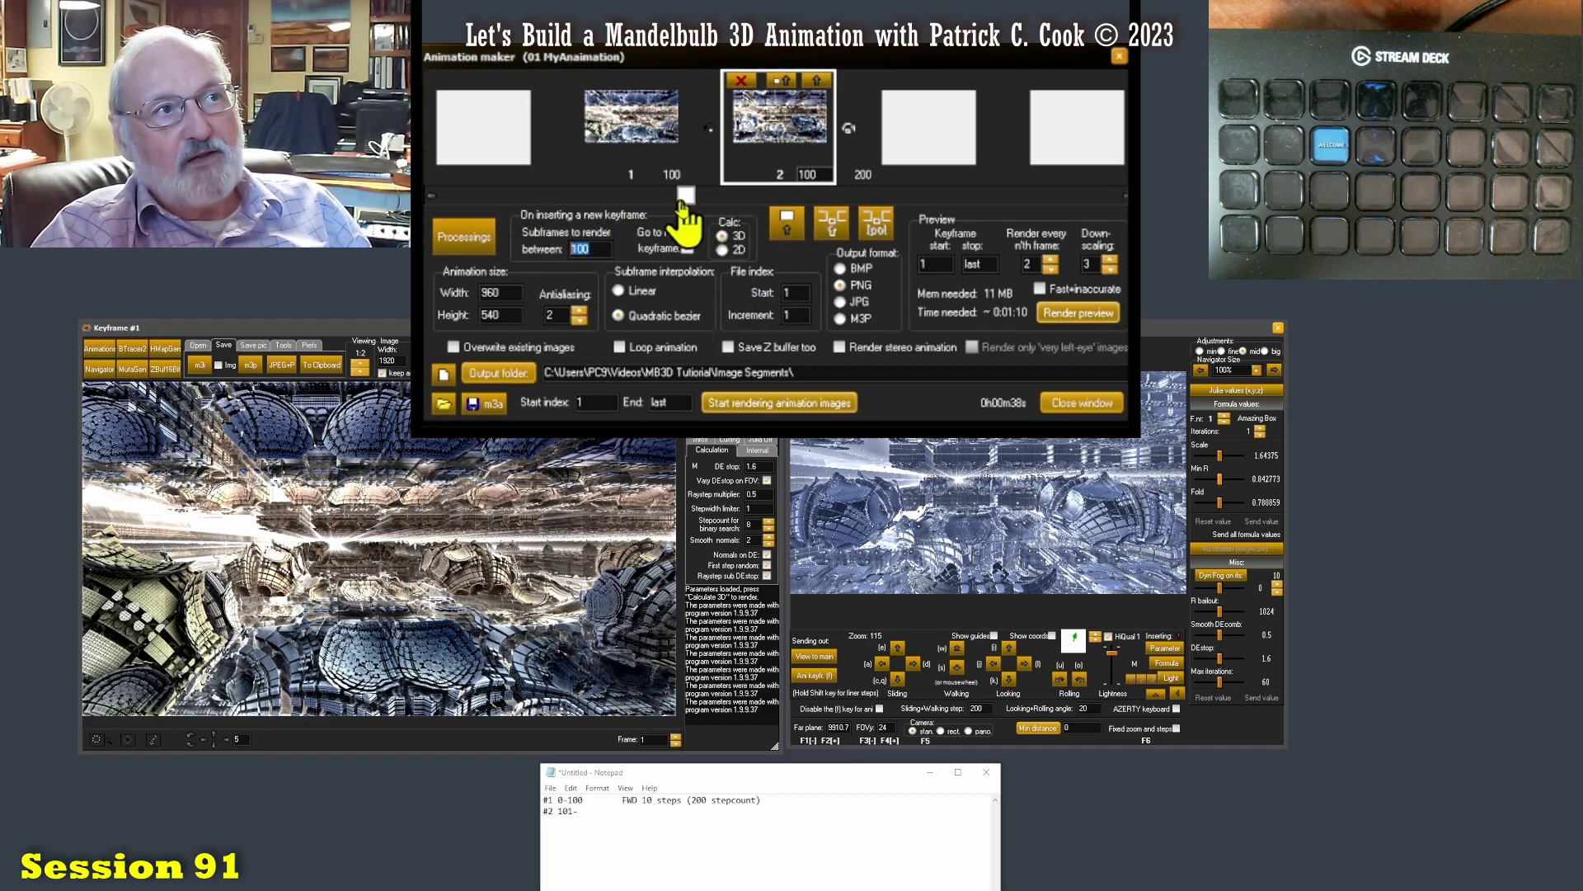
drag(690, 204, 954, 206)
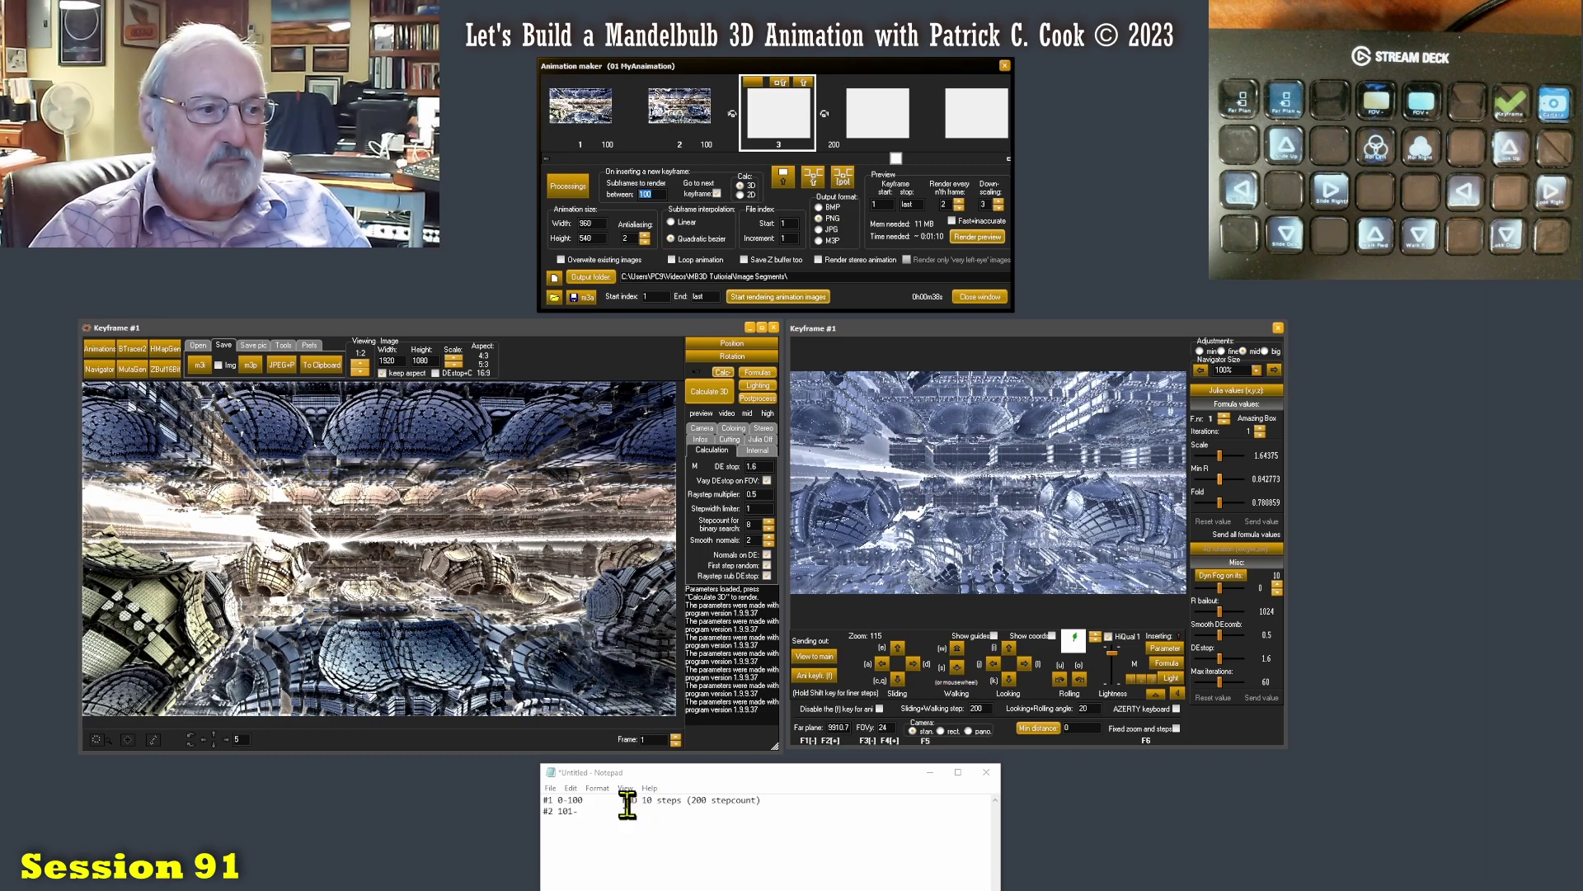
Walk the navigator camera forward 10 steps at a sliding and walking step of 200, following the keyframe #1 note.
drag(624, 800, 759, 800)
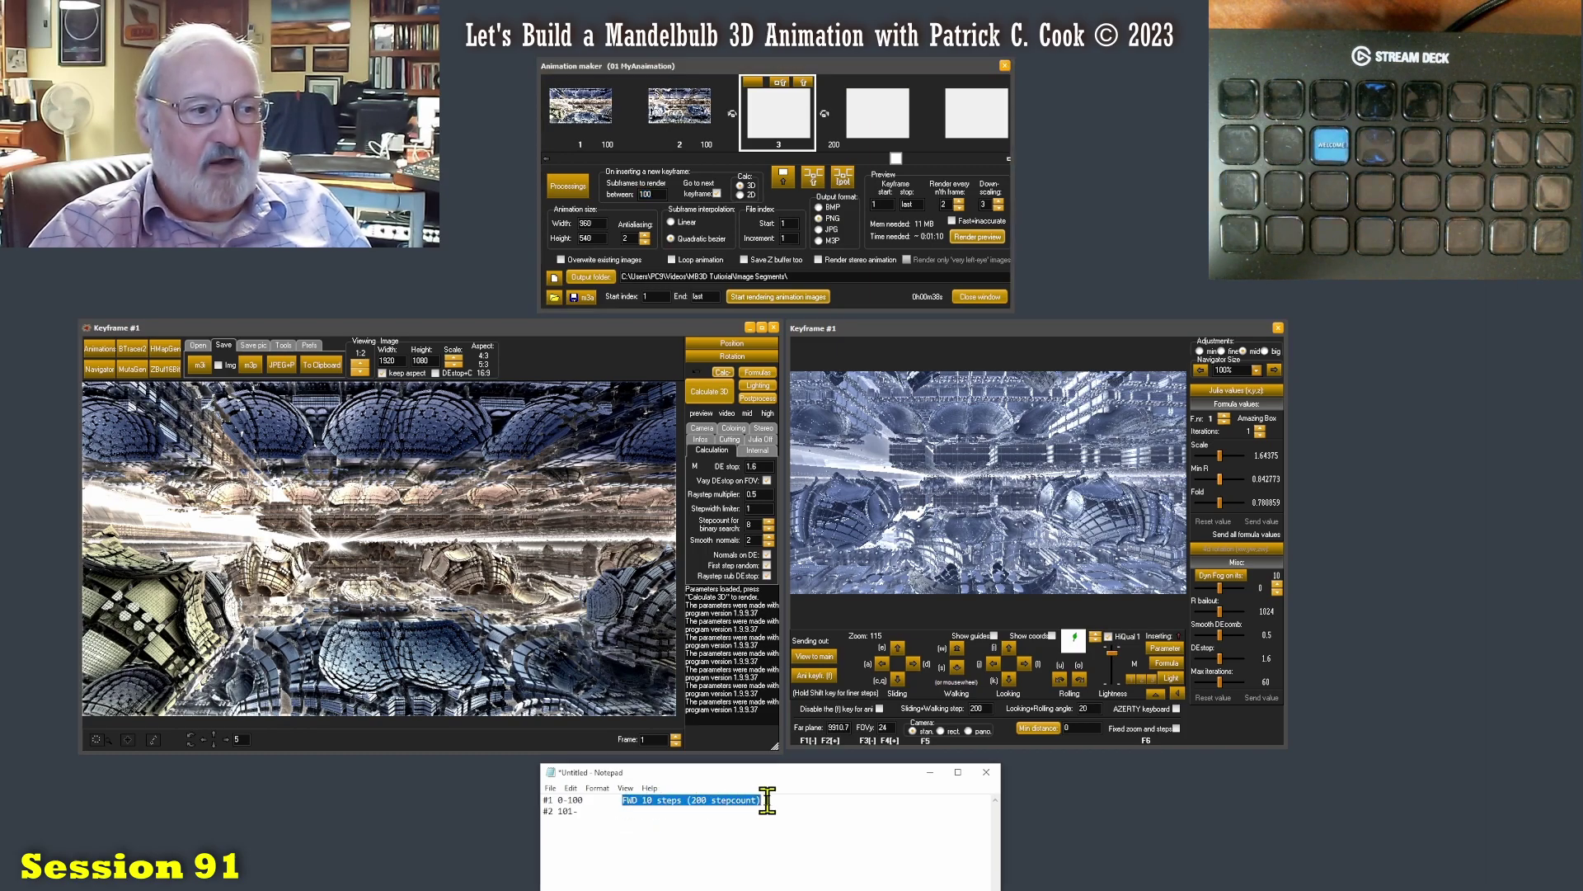
click(767, 800)
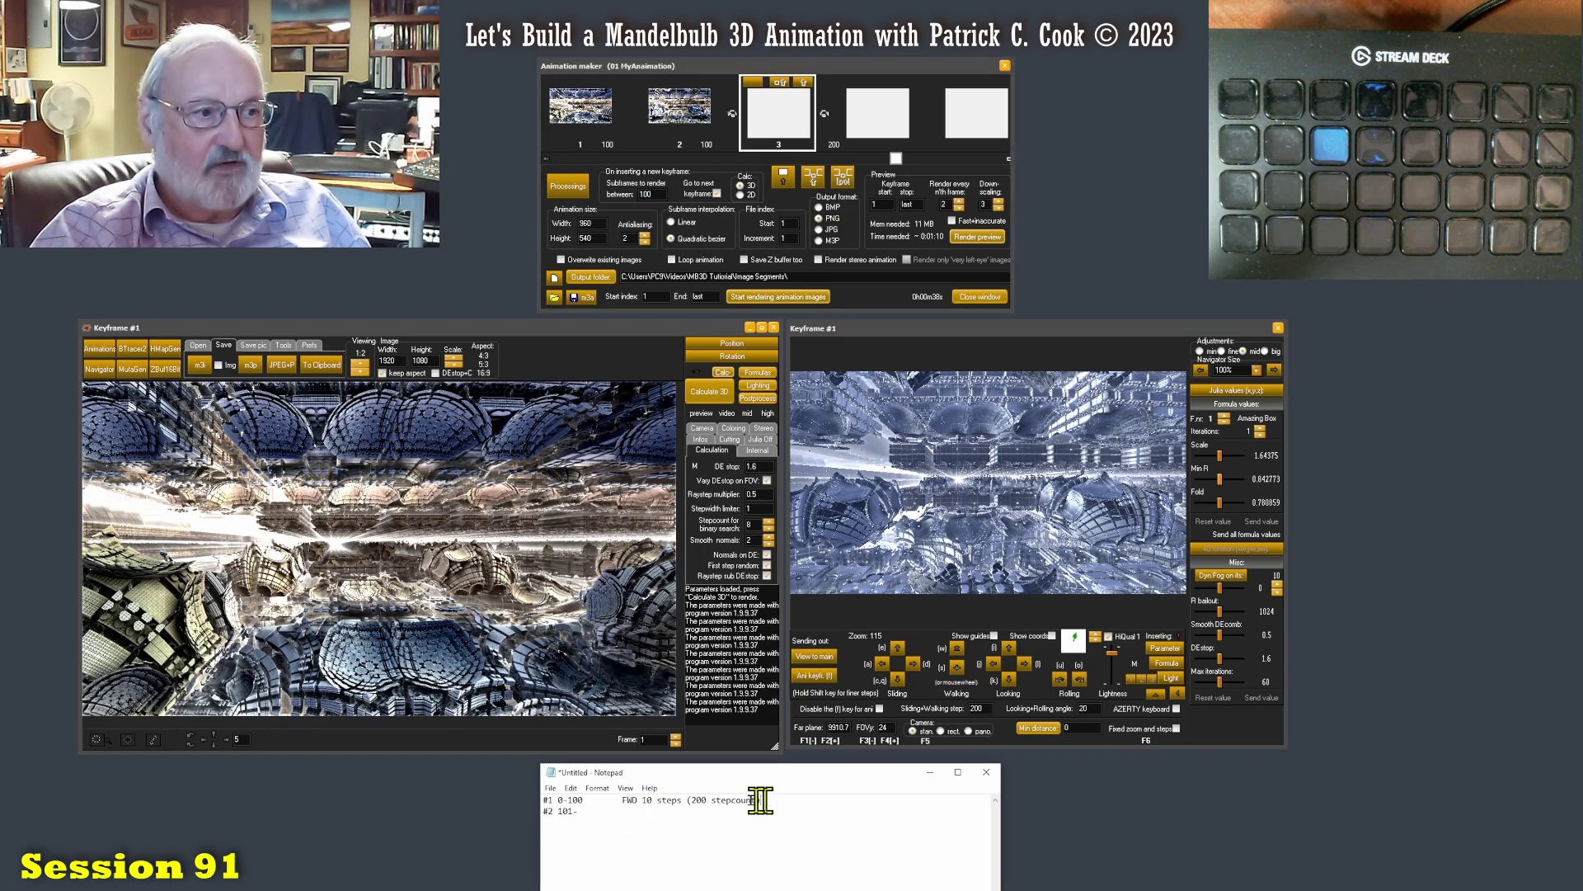
drag(692, 800, 757, 801)
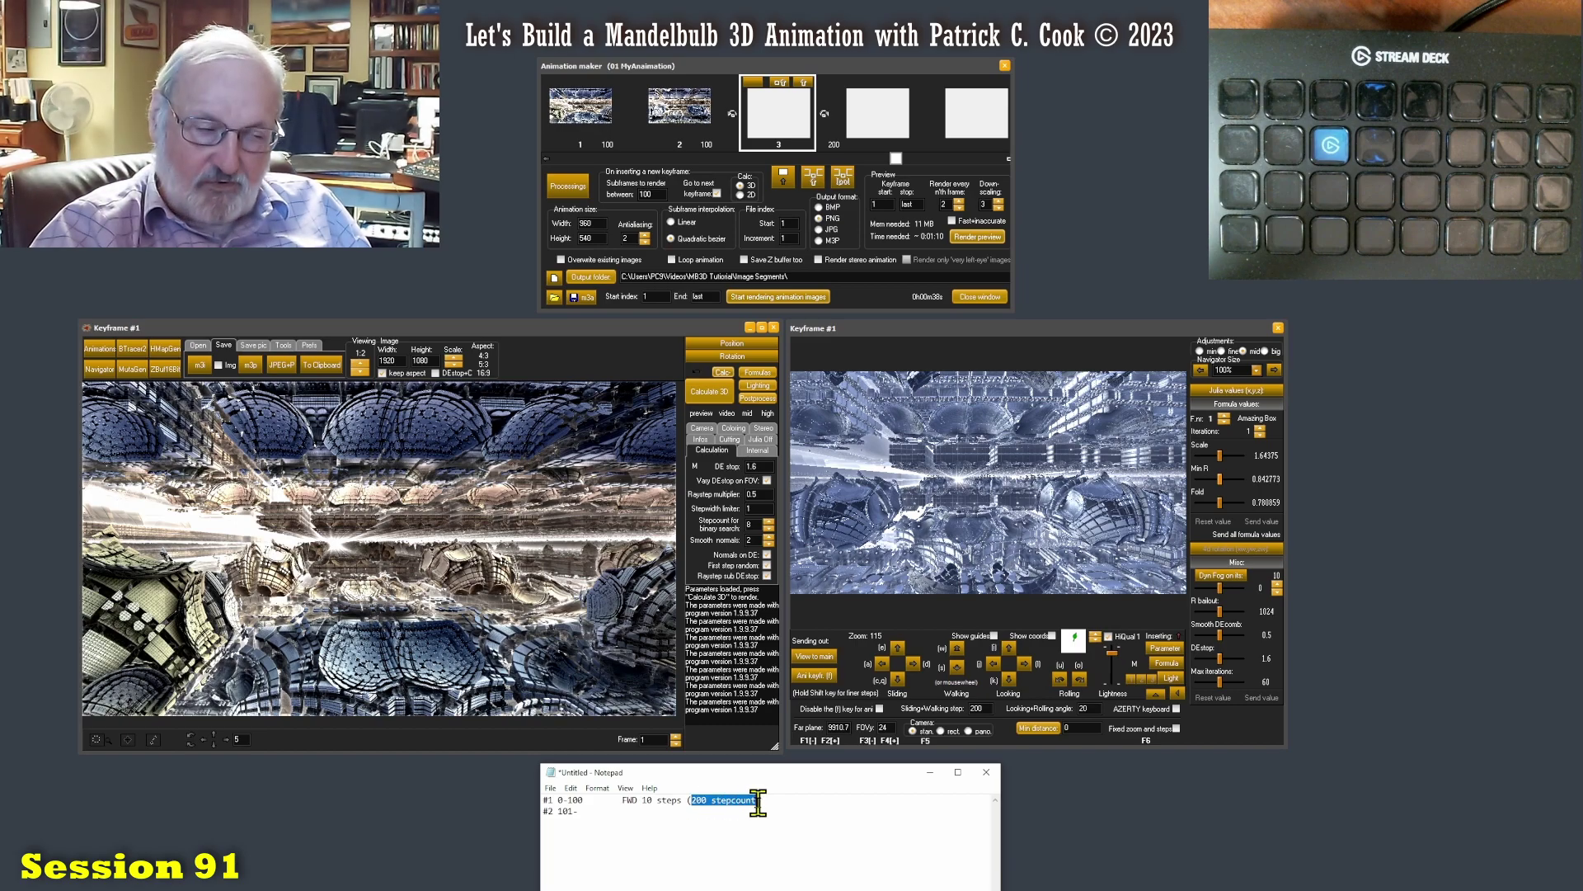
click(654, 812)
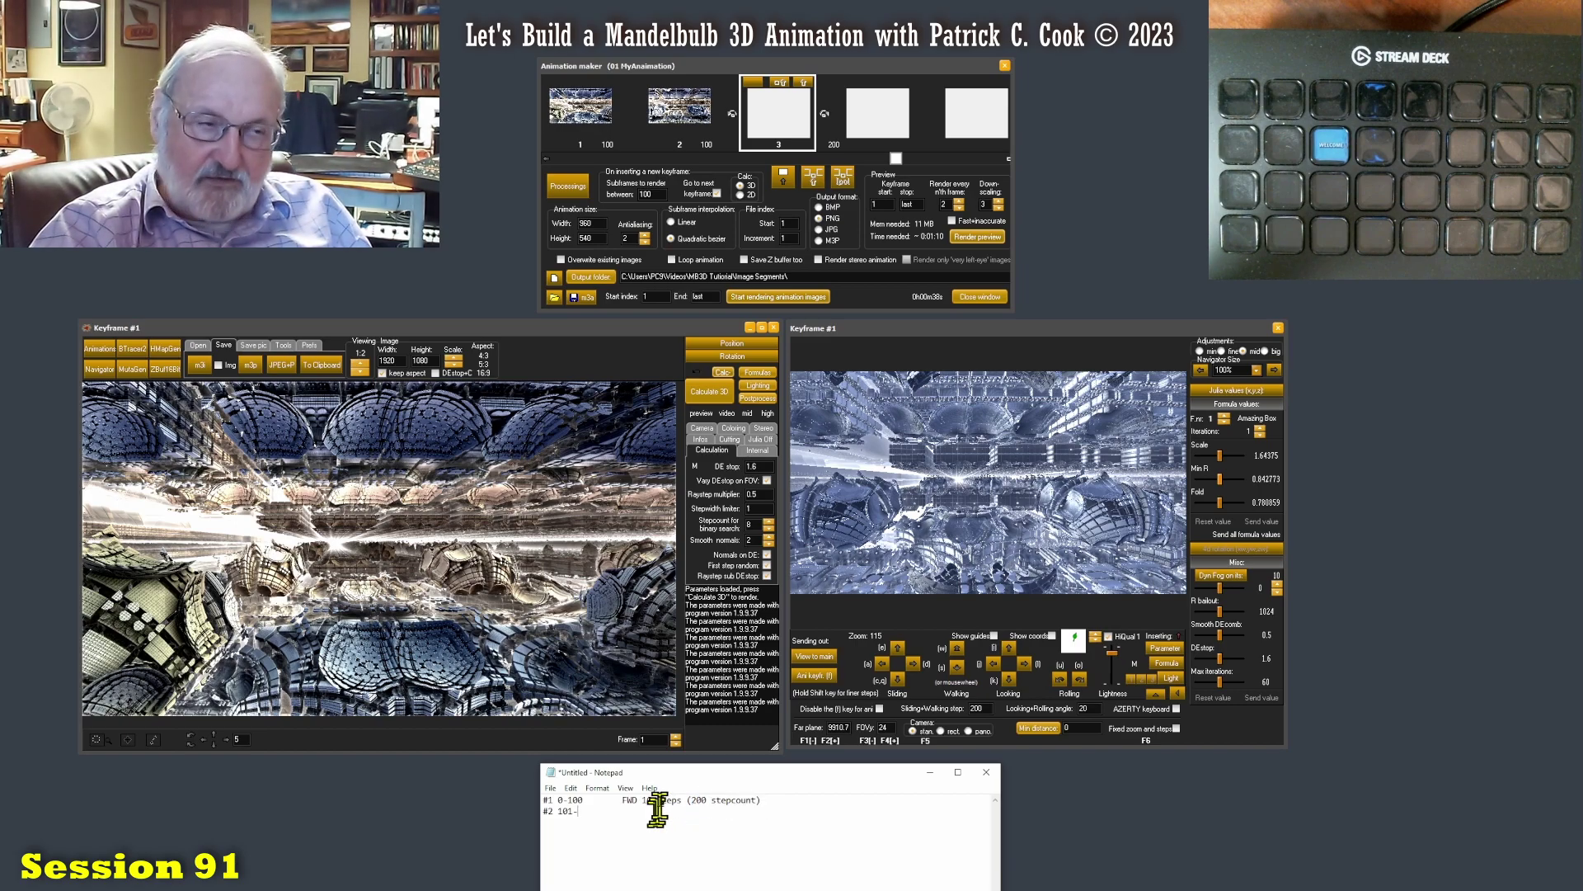
click(1019, 519)
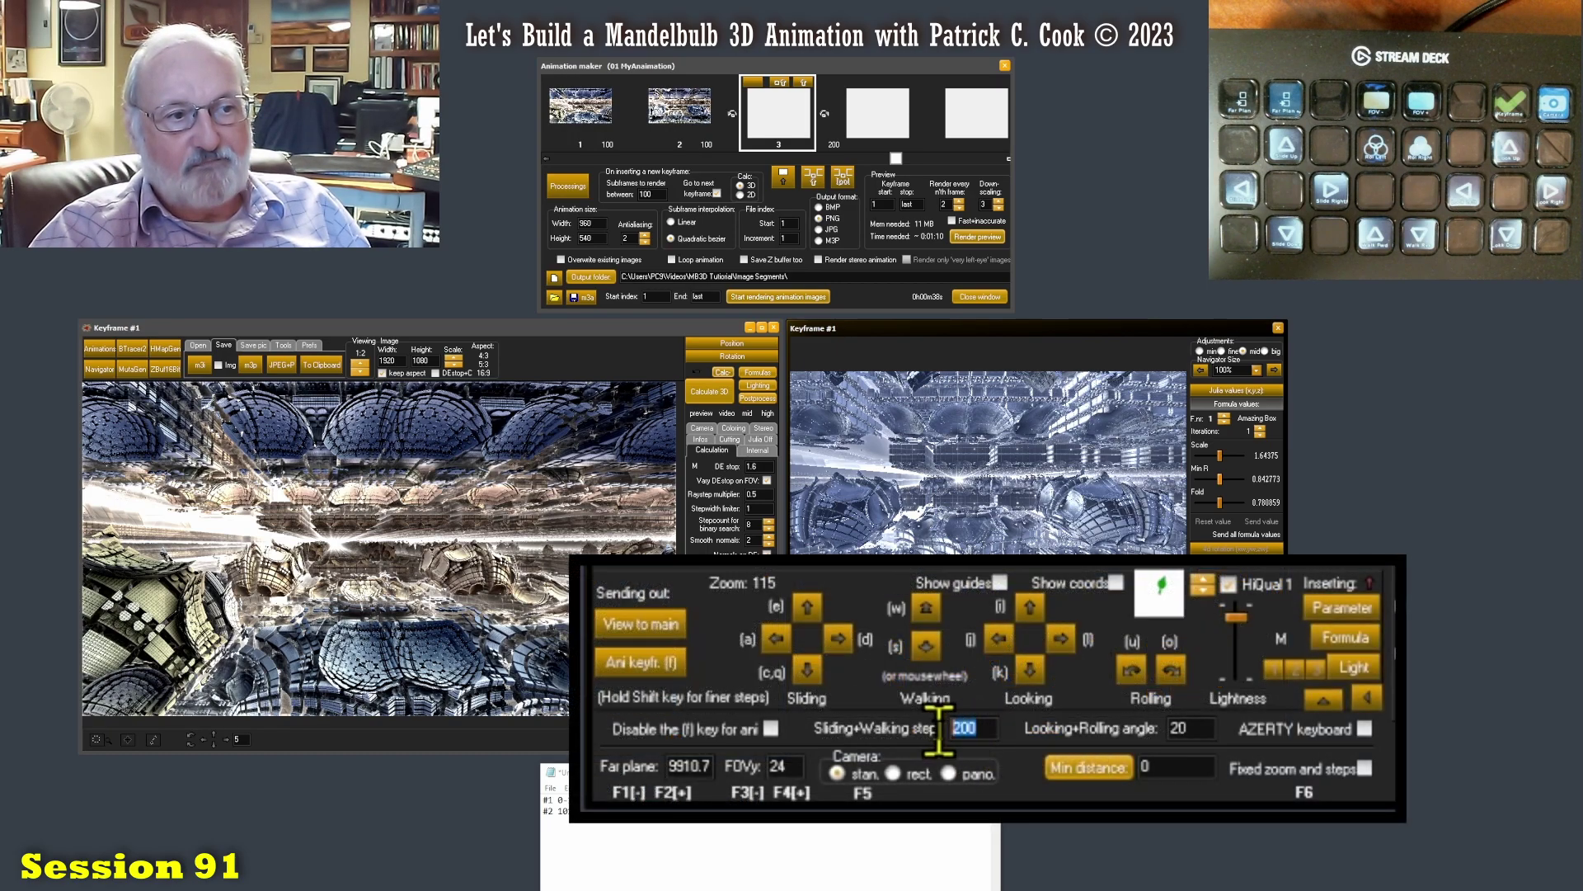
click(973, 728)
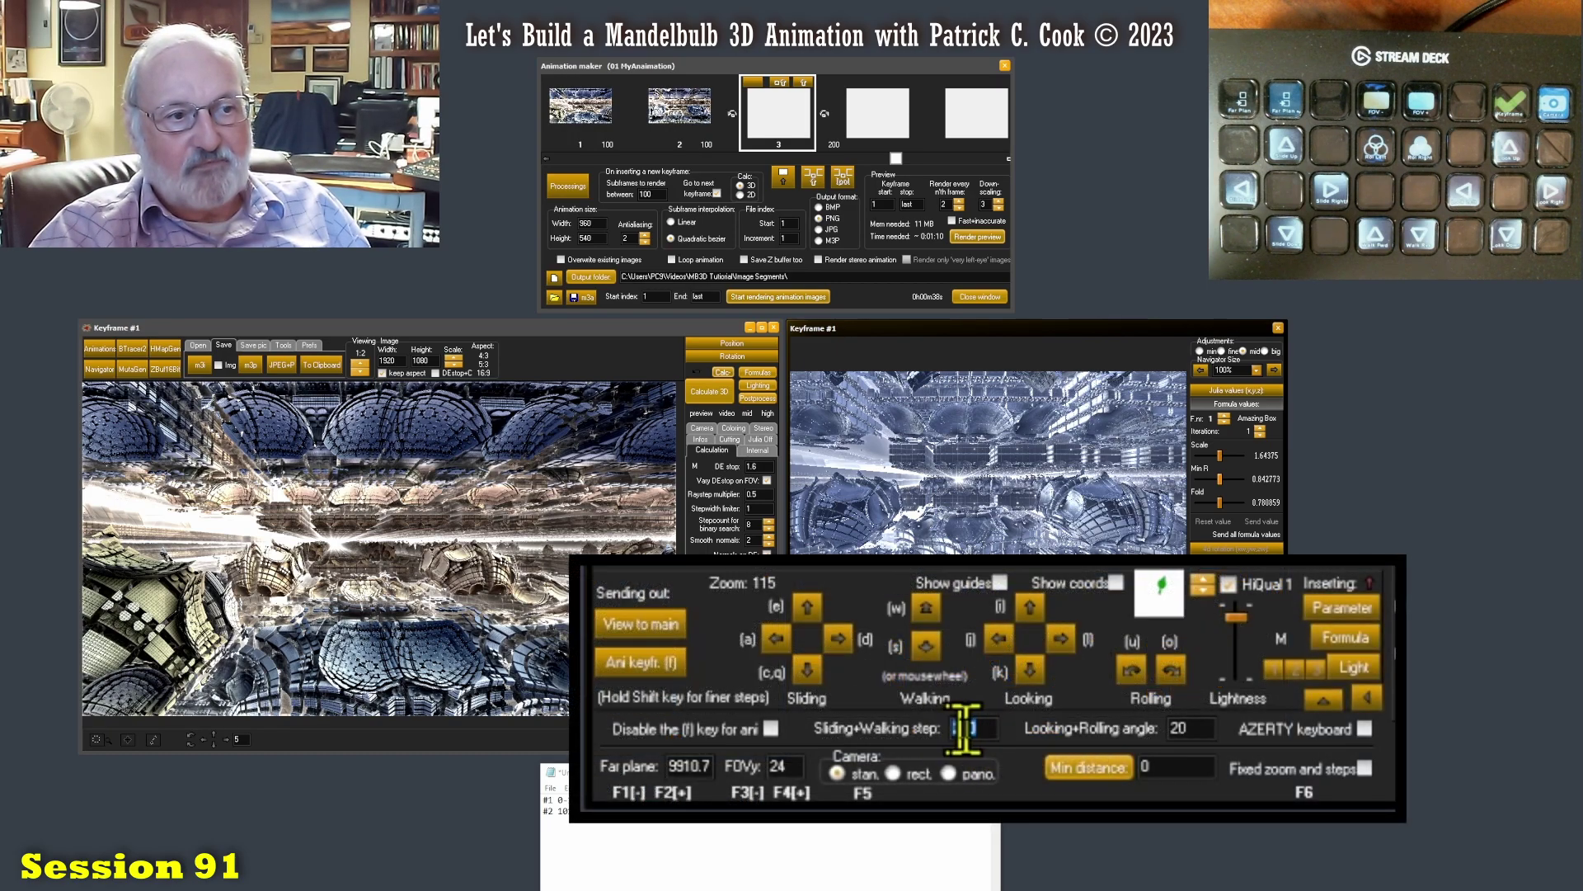
click(924, 610)
click(924, 611)
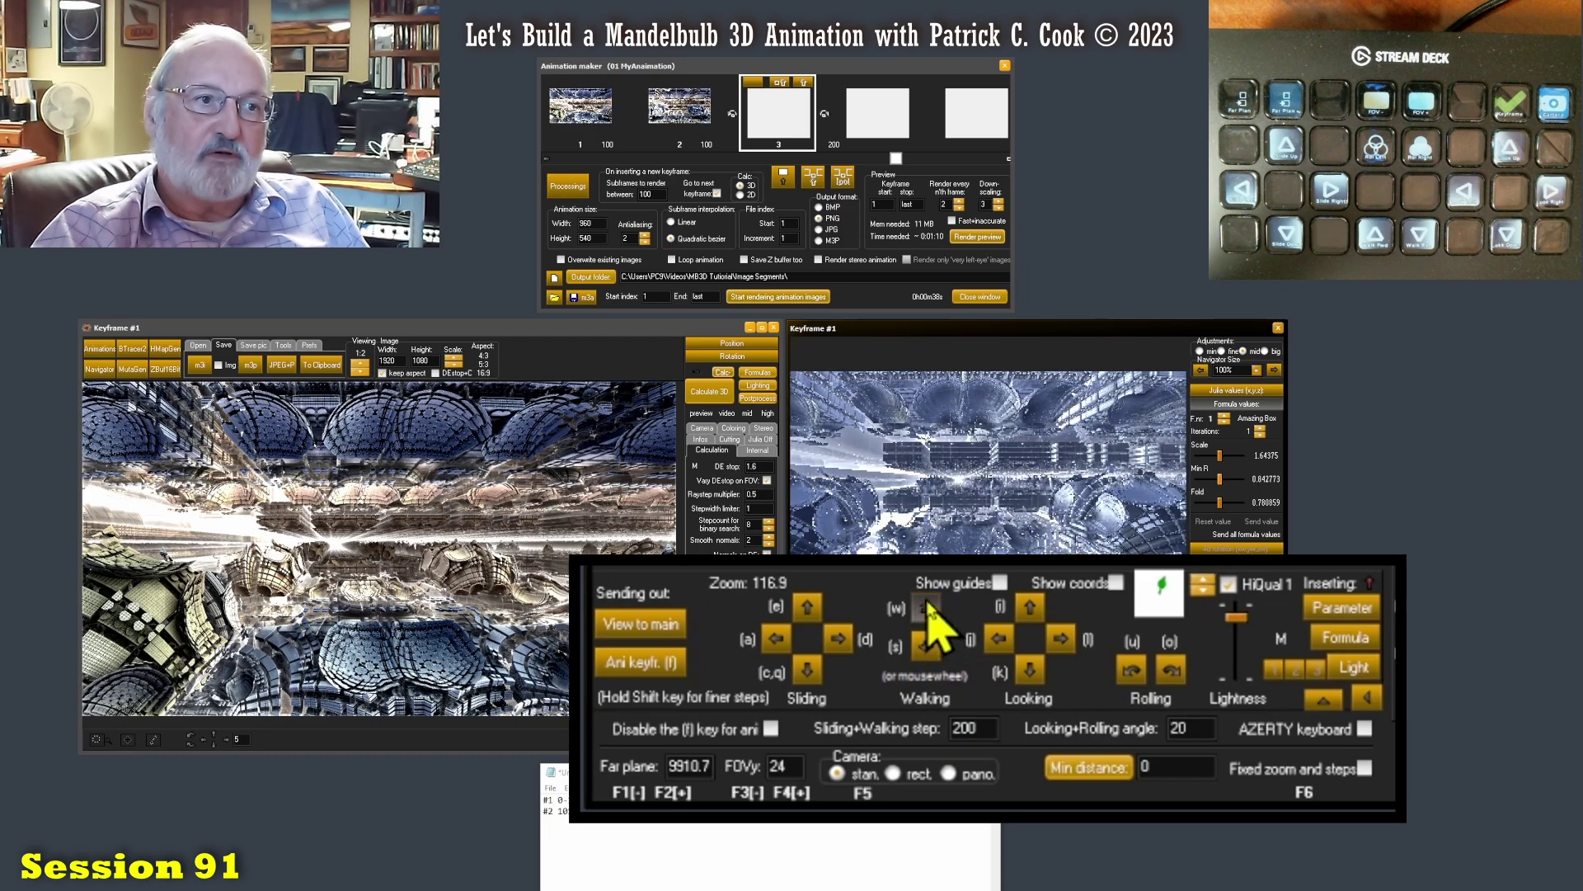
click(924, 610)
click(924, 610)
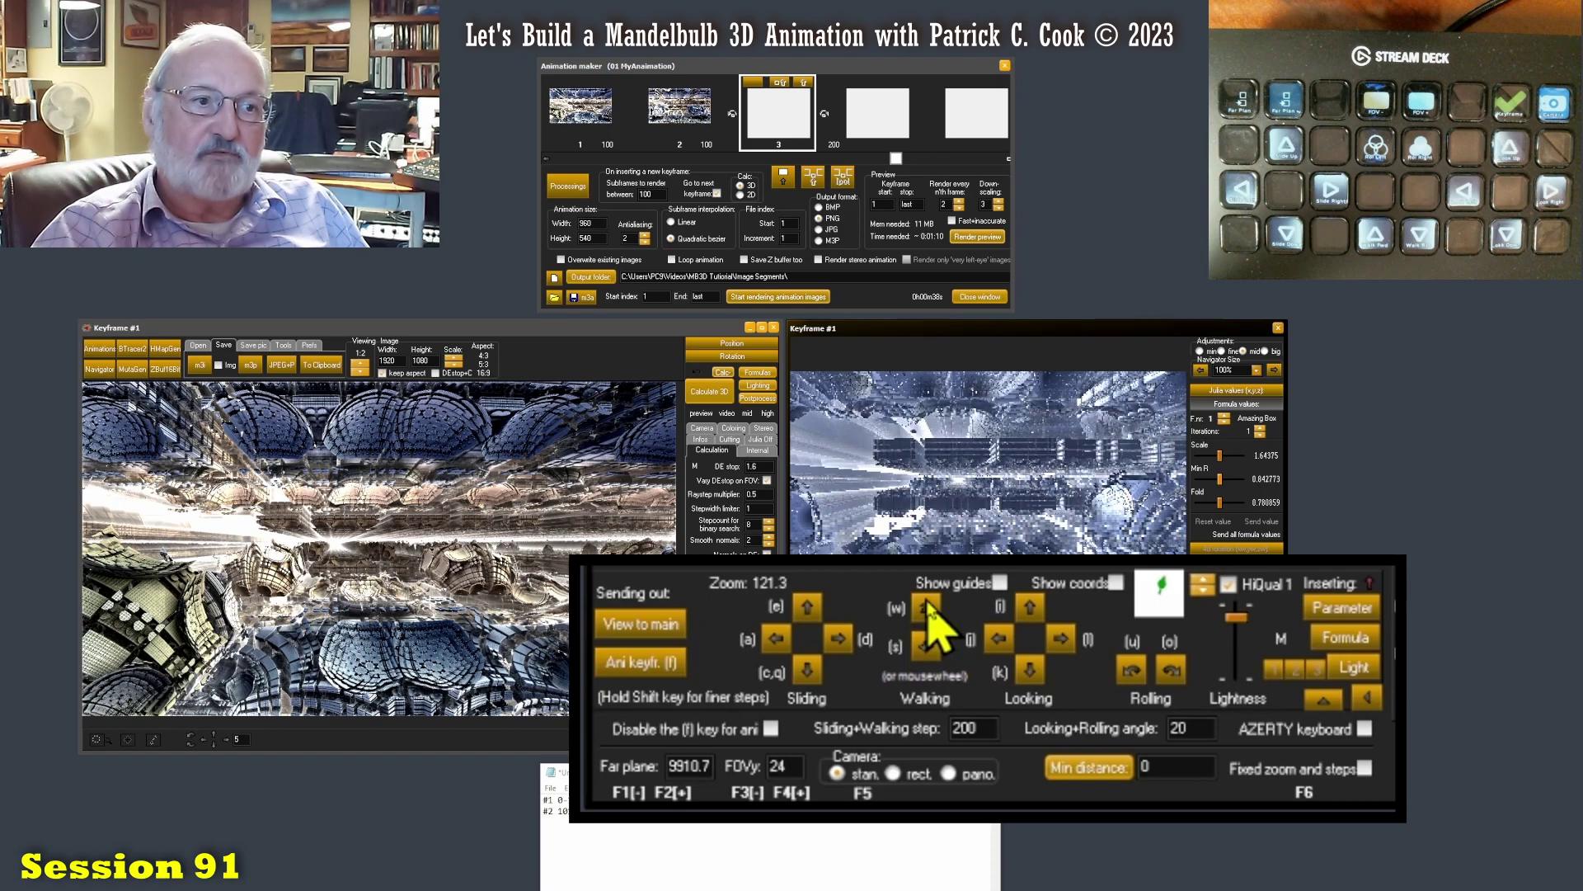
scroll(937, 627, down, 6)
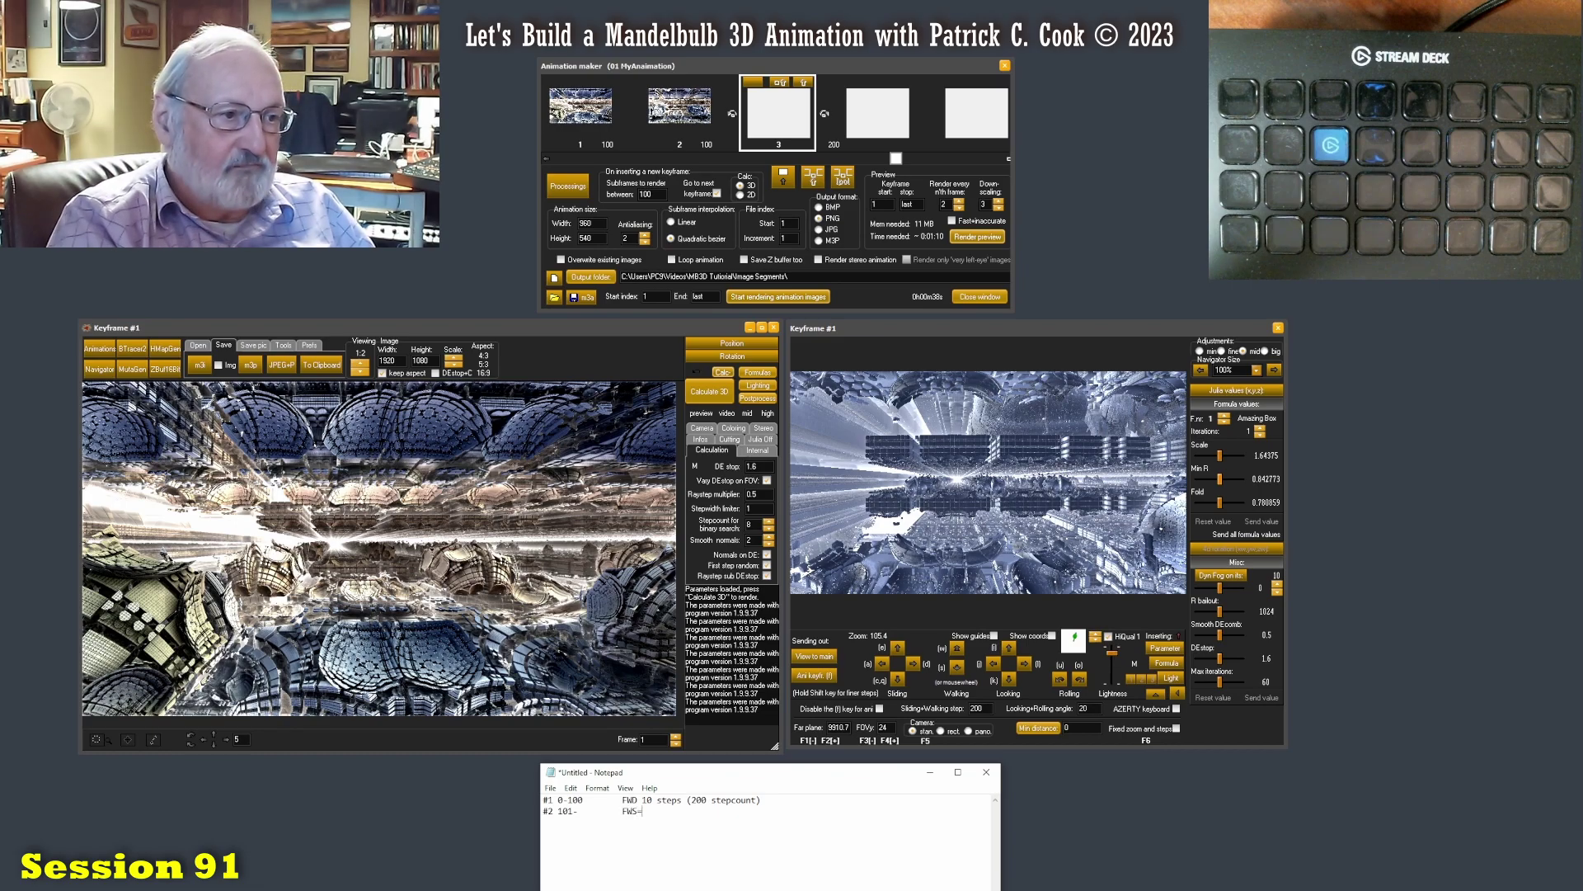
Complete the #2 line of the notes with "FWD 10(200),LD 1(20)" and check the looking and rolling angle in the navigator.
key(BackSpace)
text(D )
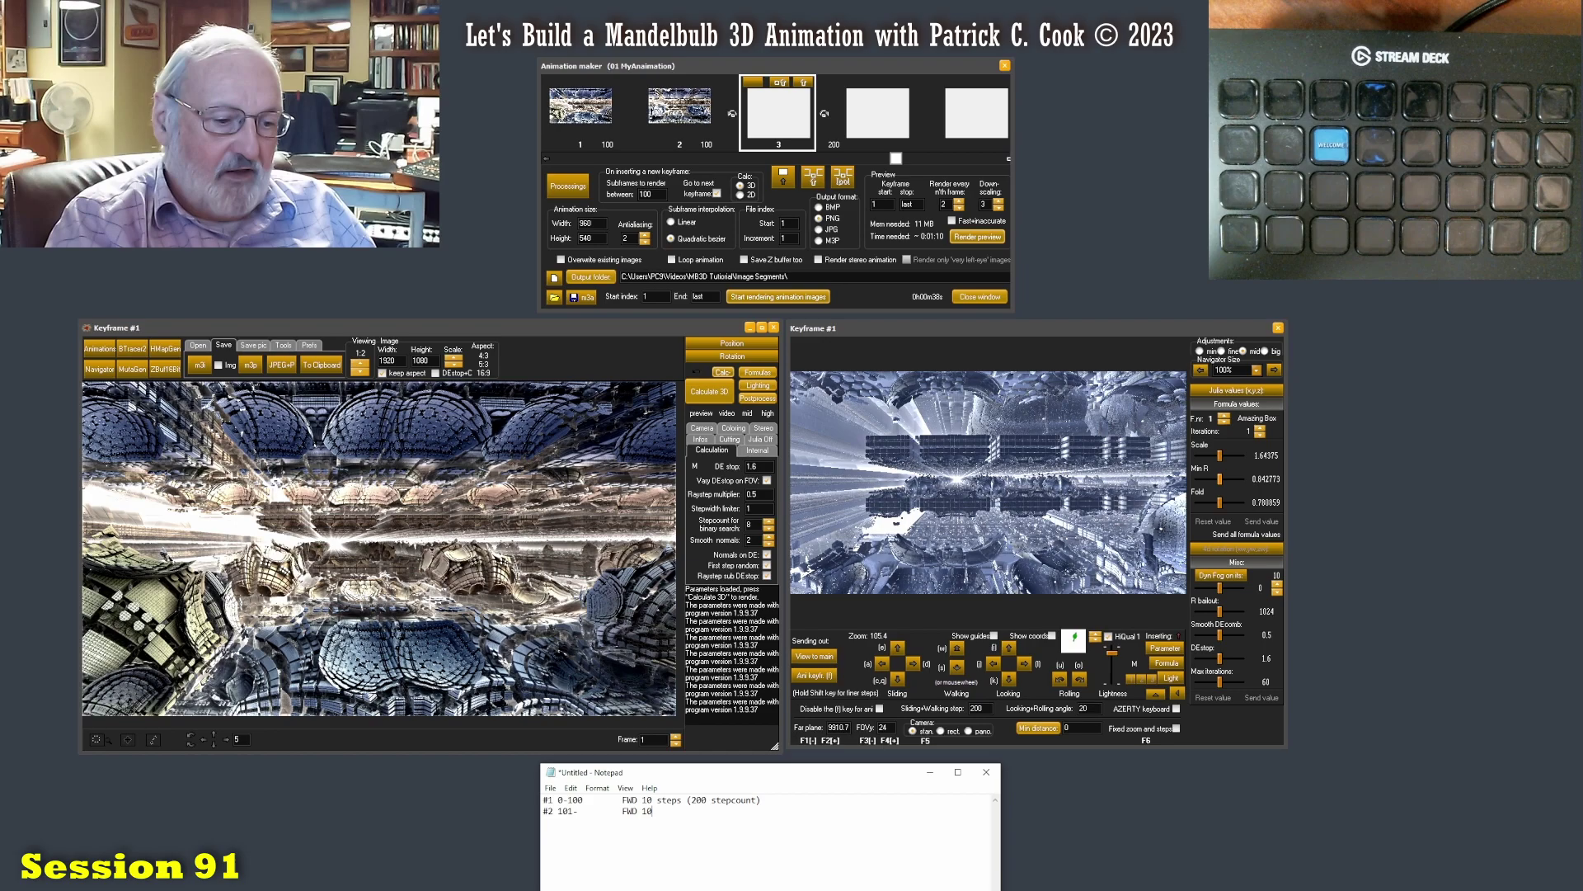
text(10()
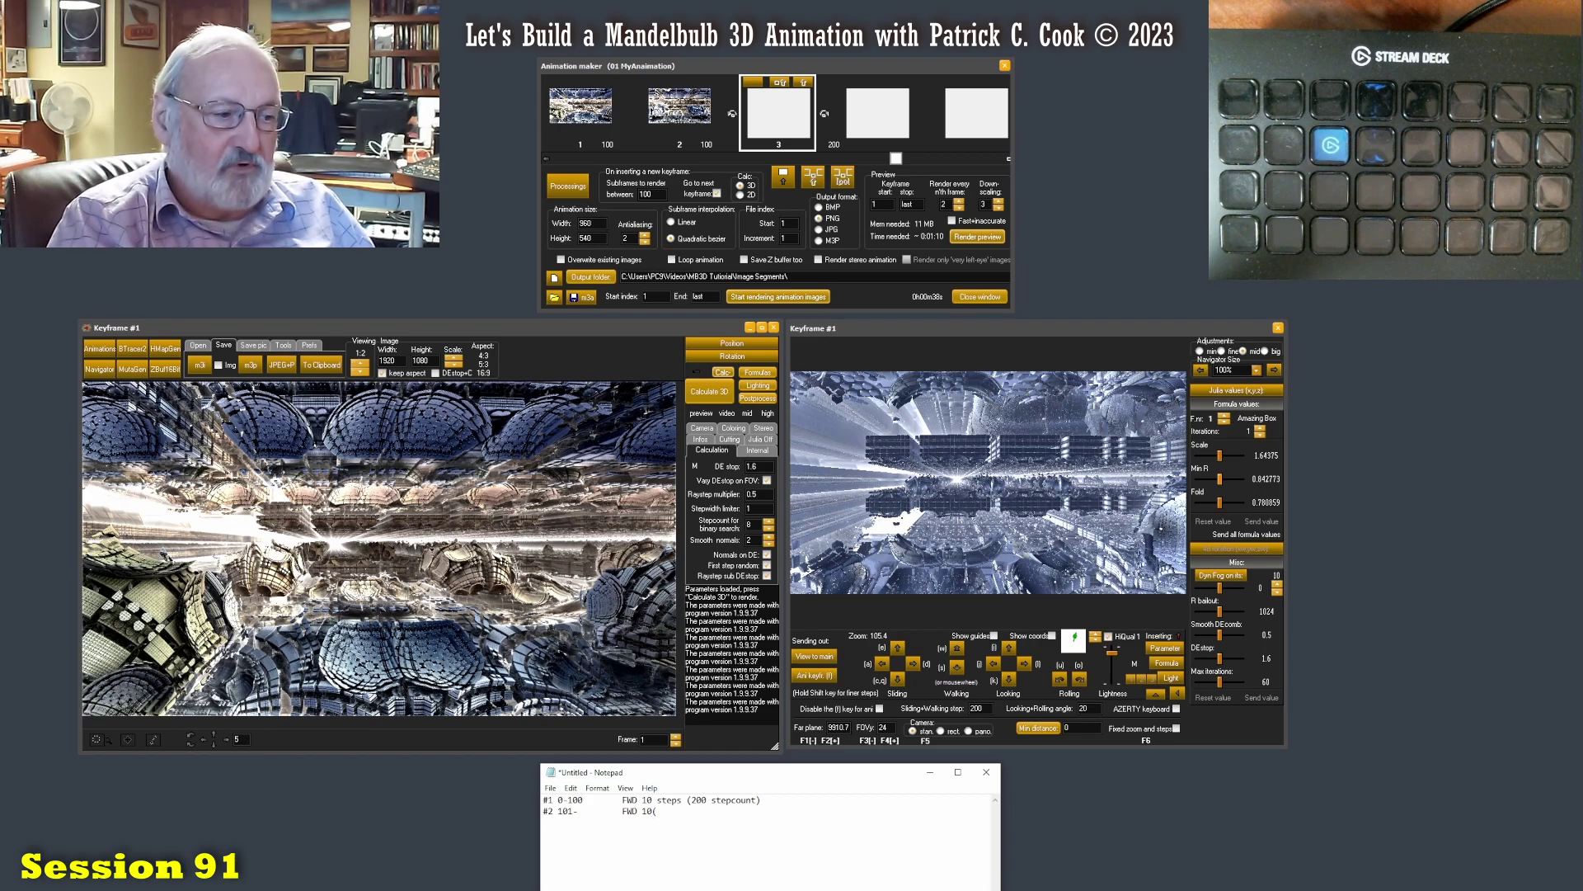
text(200),)
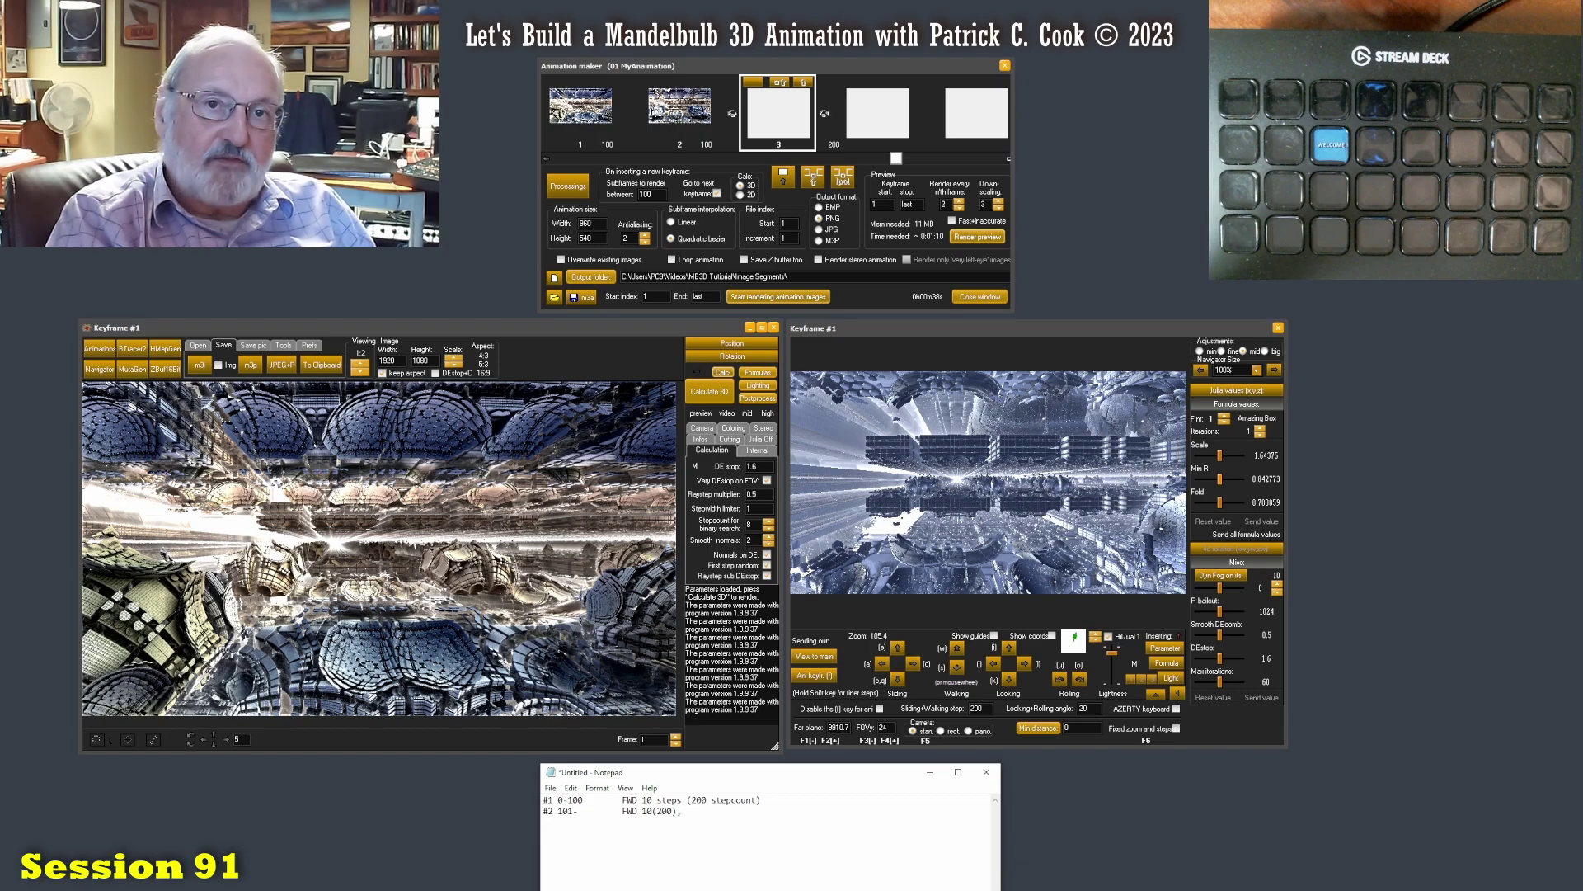
text(LD 1)
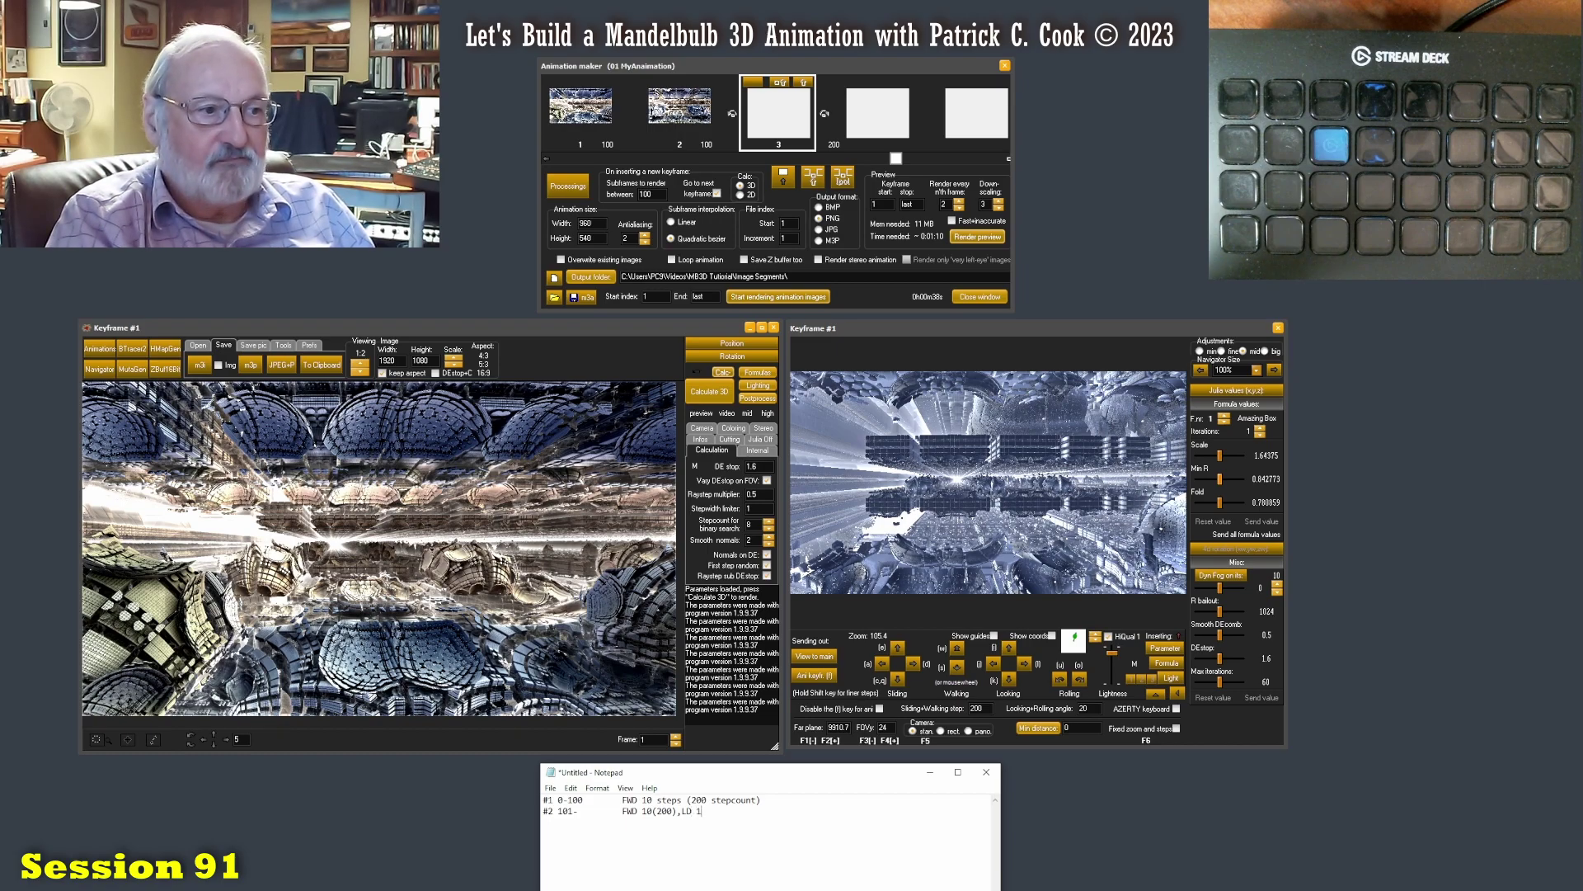
text((20)
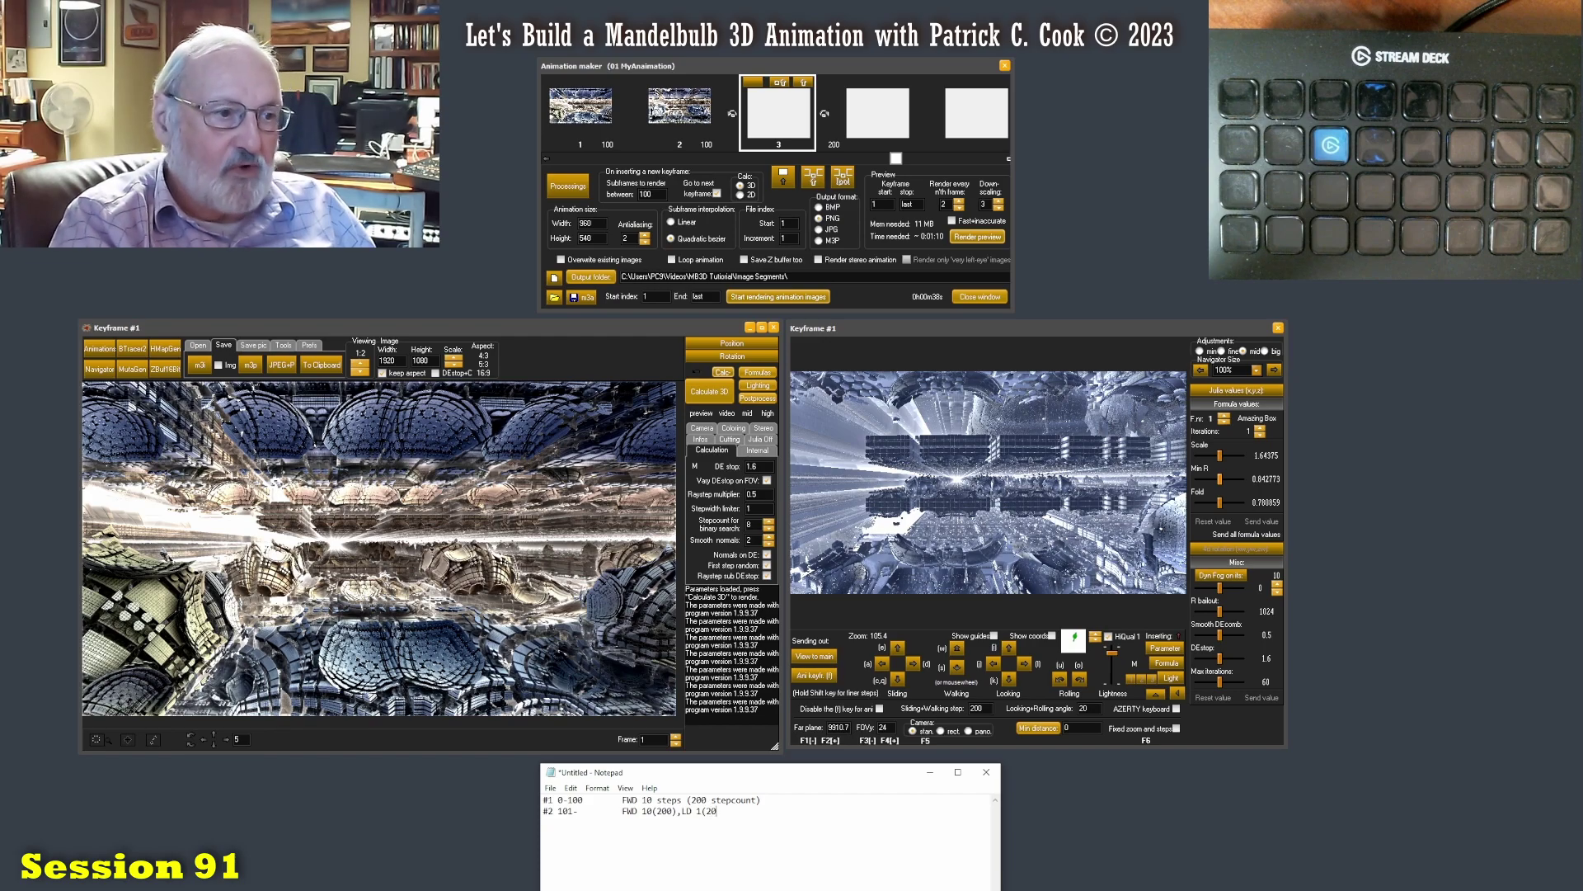
text())
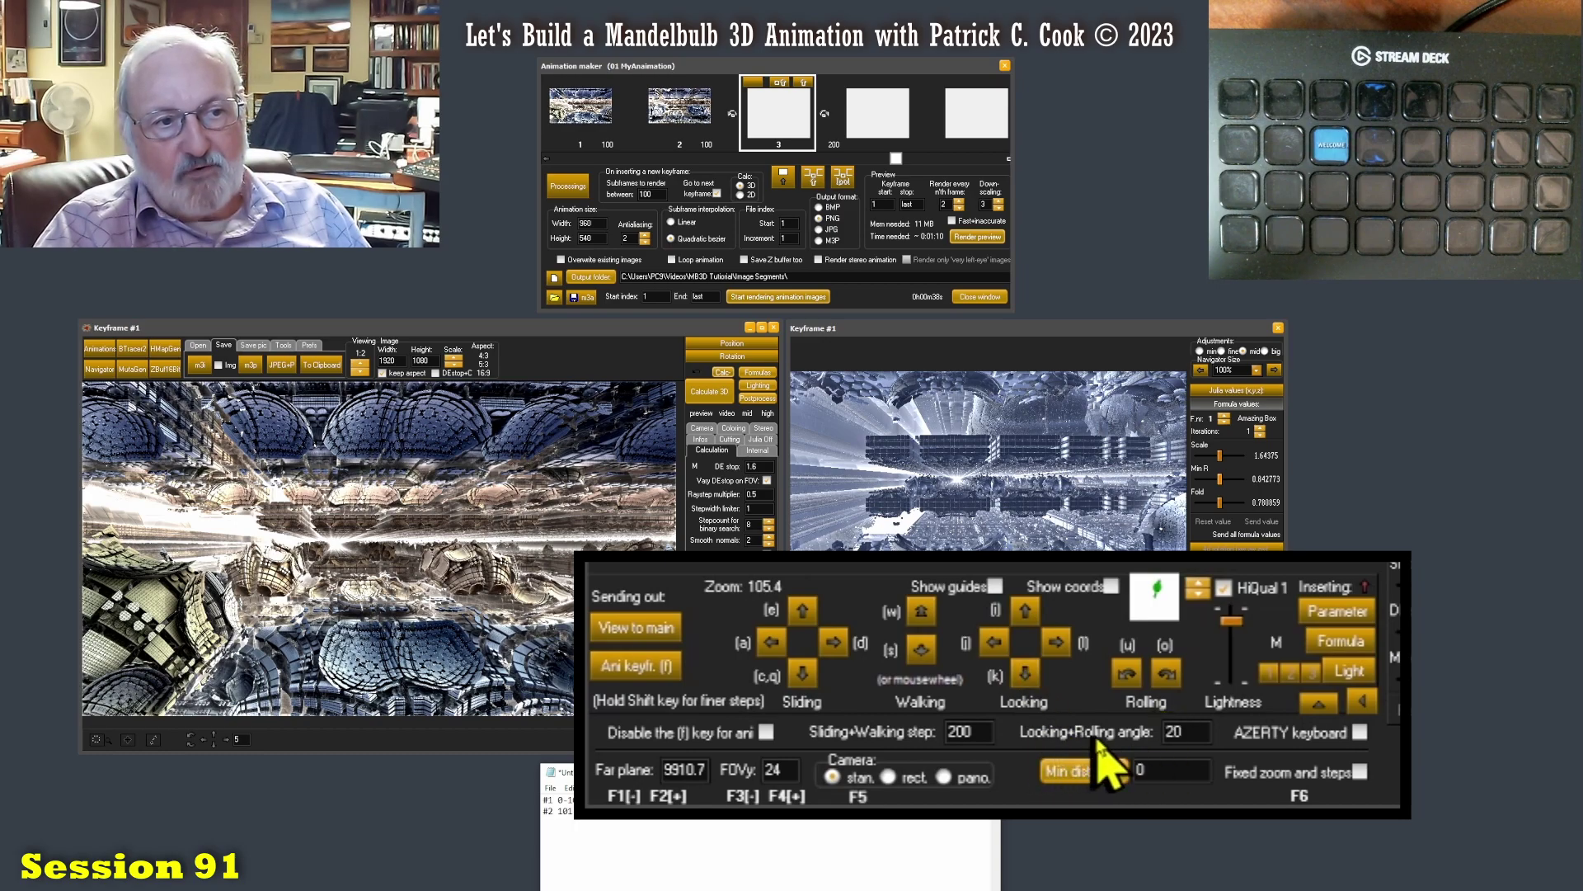
double_click(1174, 732)
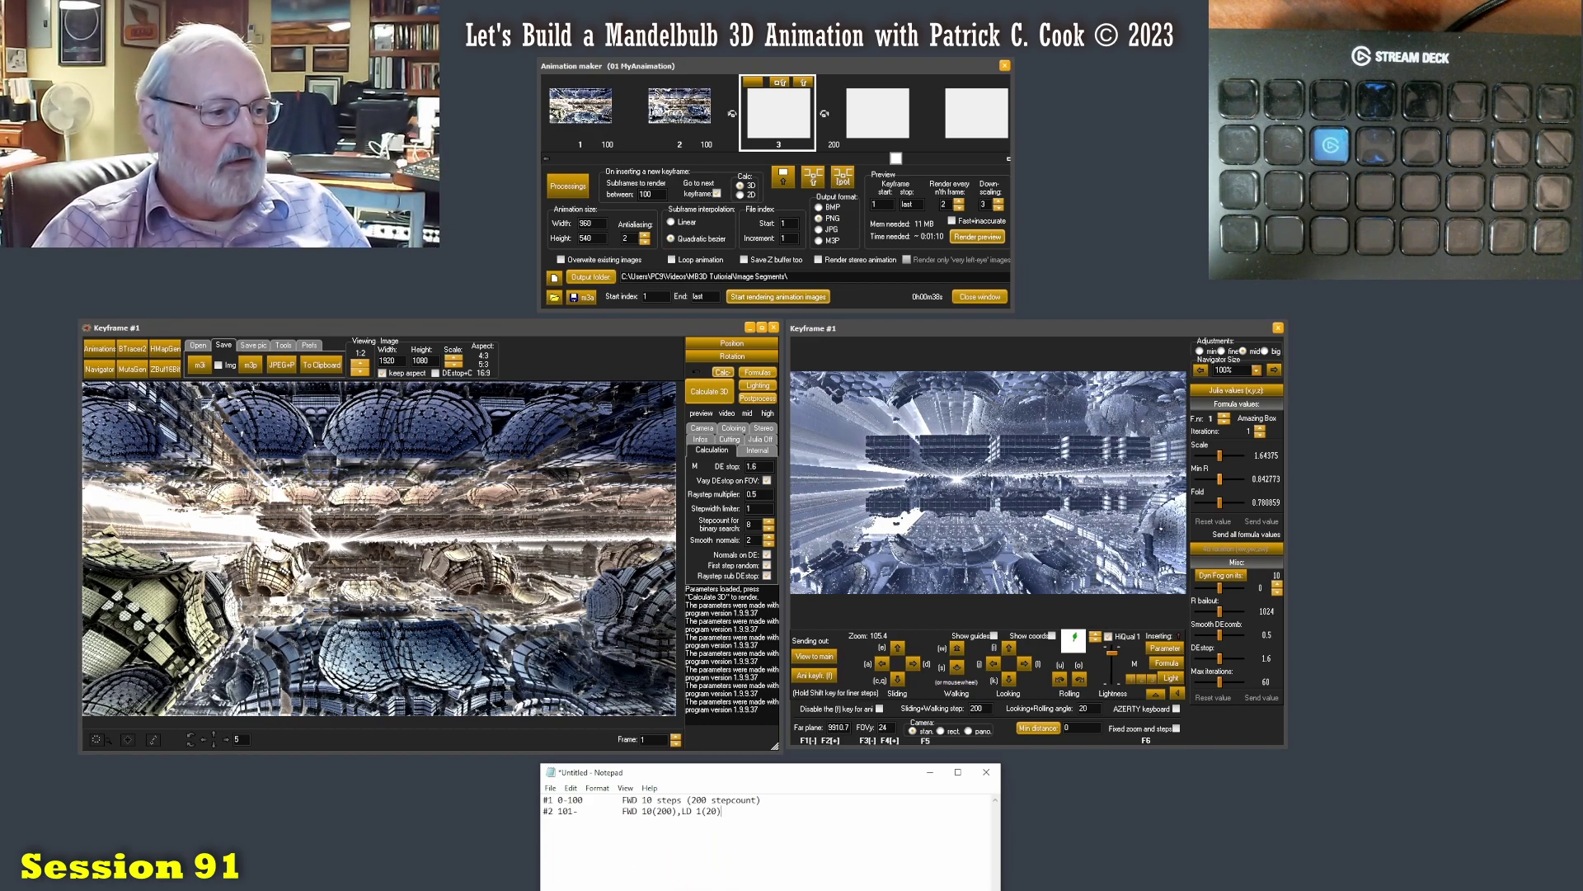
Switch to Microsoft Whiteboard and clear all existing drawings from the canvas.
key(alt+Tab)
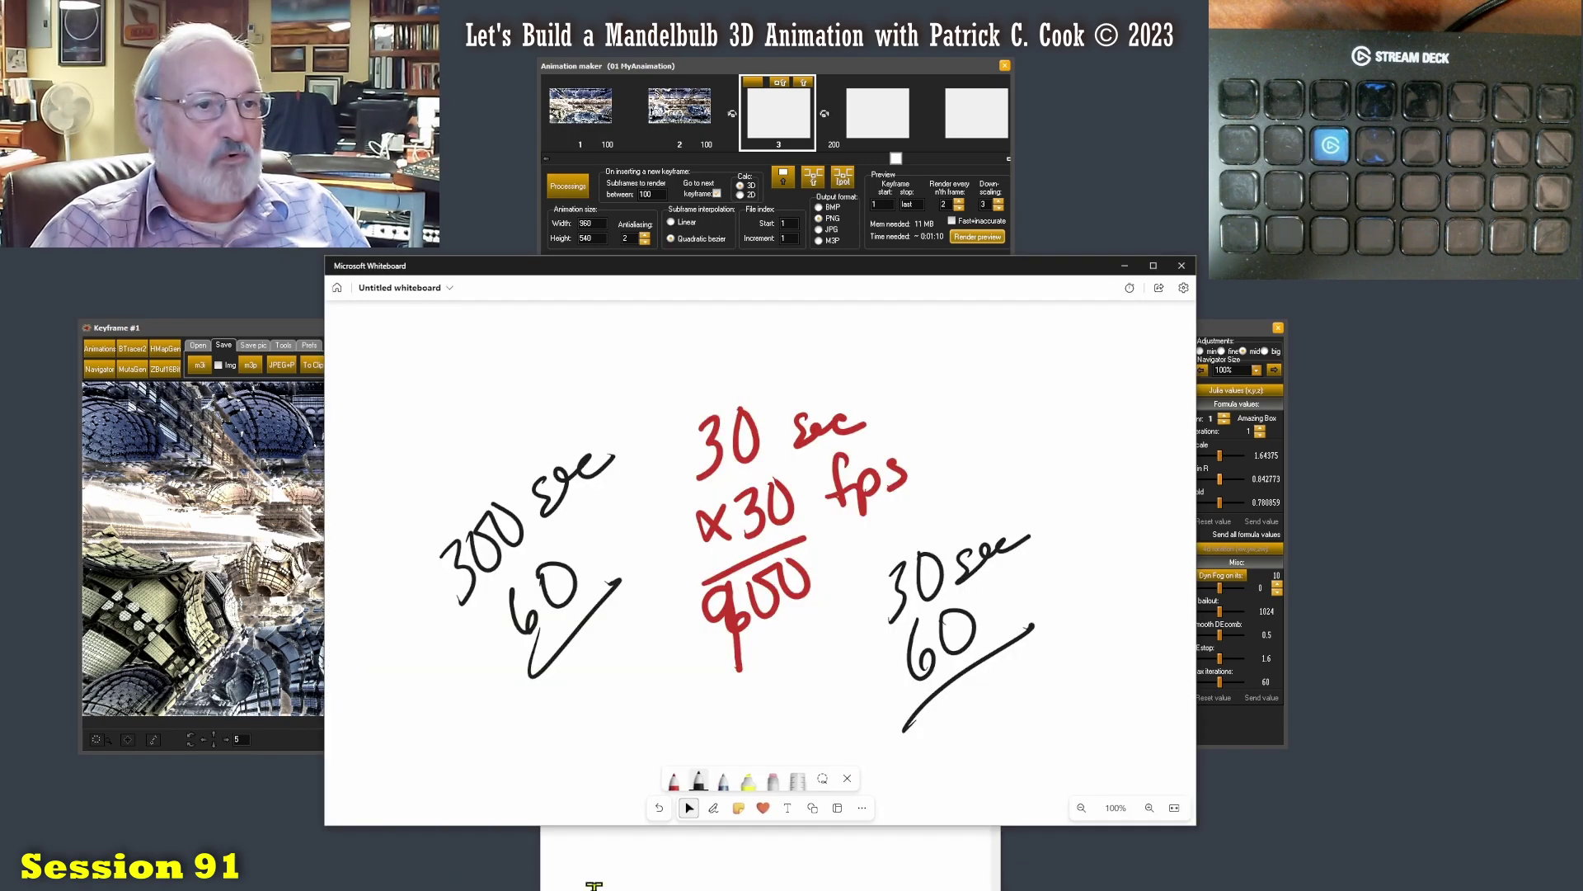
right_click(1052, 674)
click(1103, 742)
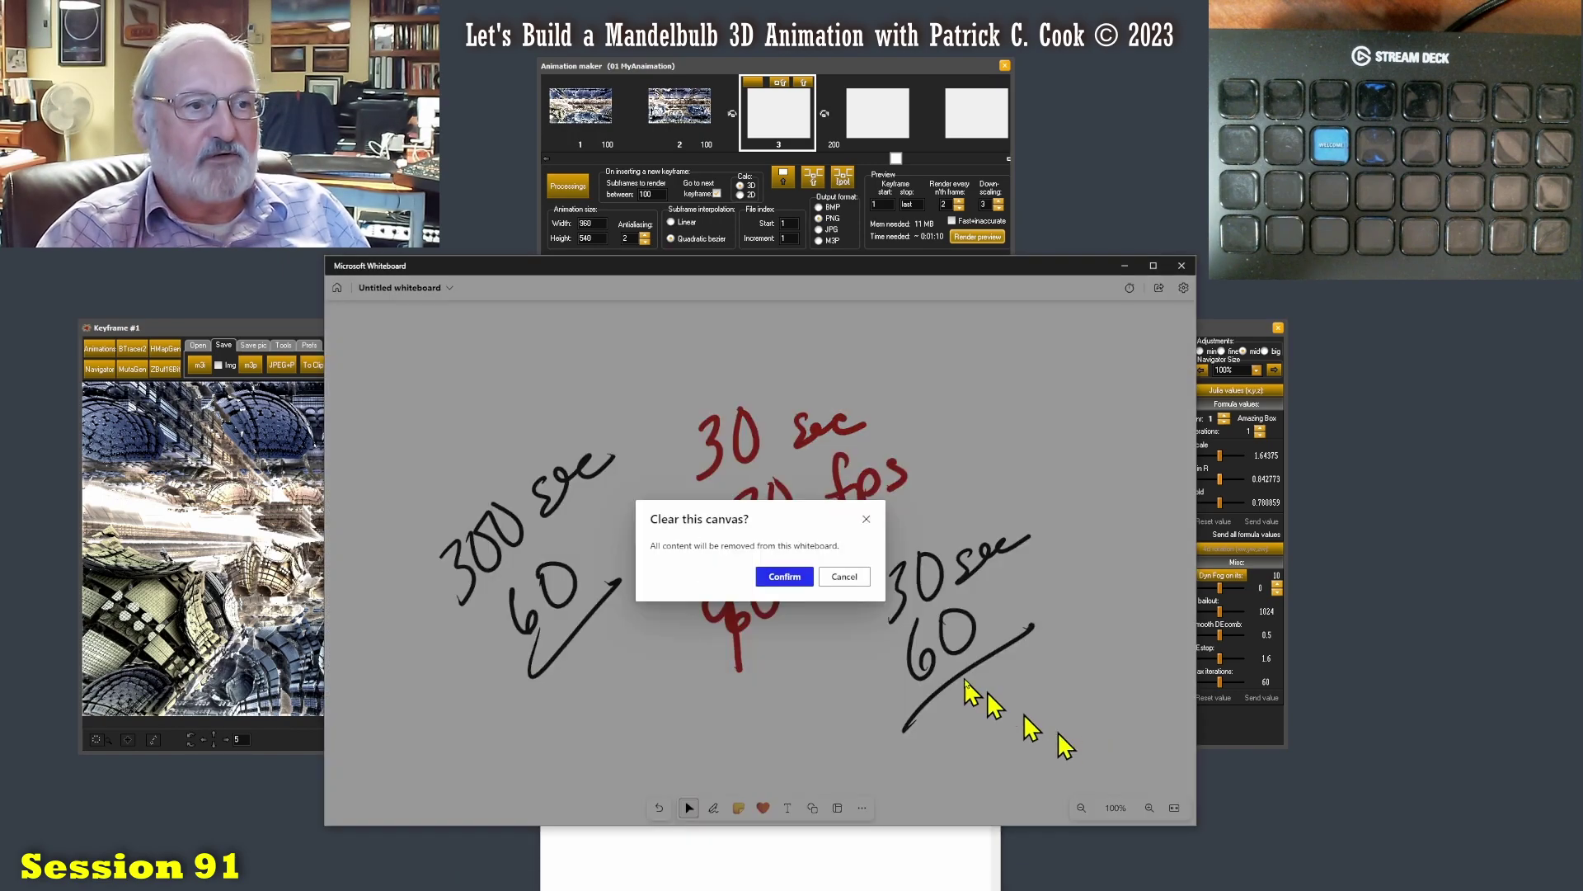
click(783, 576)
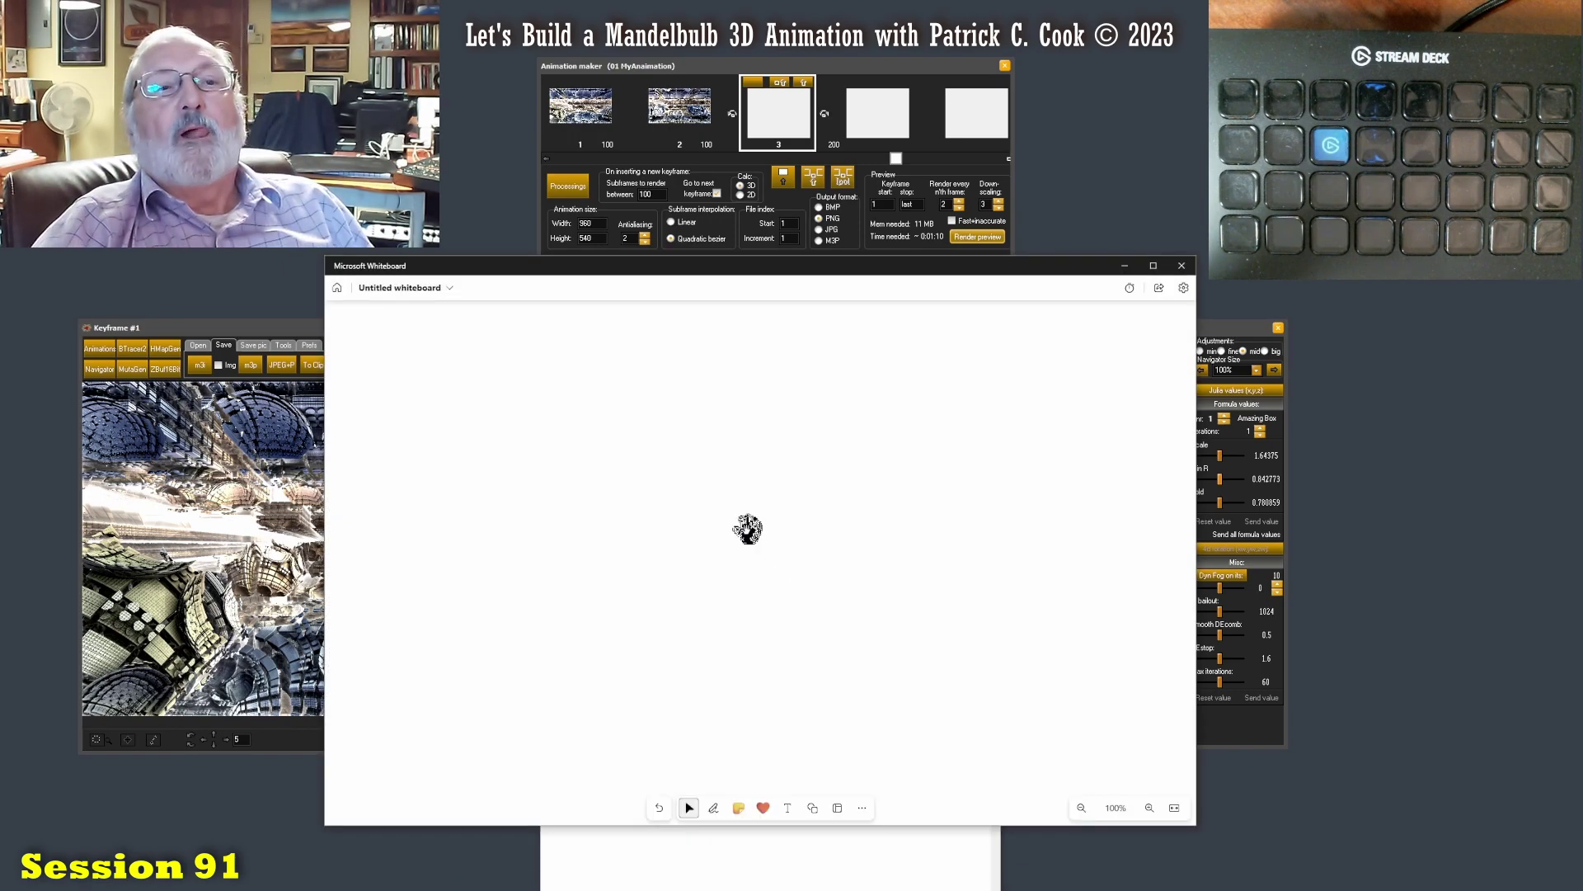
Draw a vertical black line, a horizontal line running from its middle, and a downward arrow at the far end.
click(714, 808)
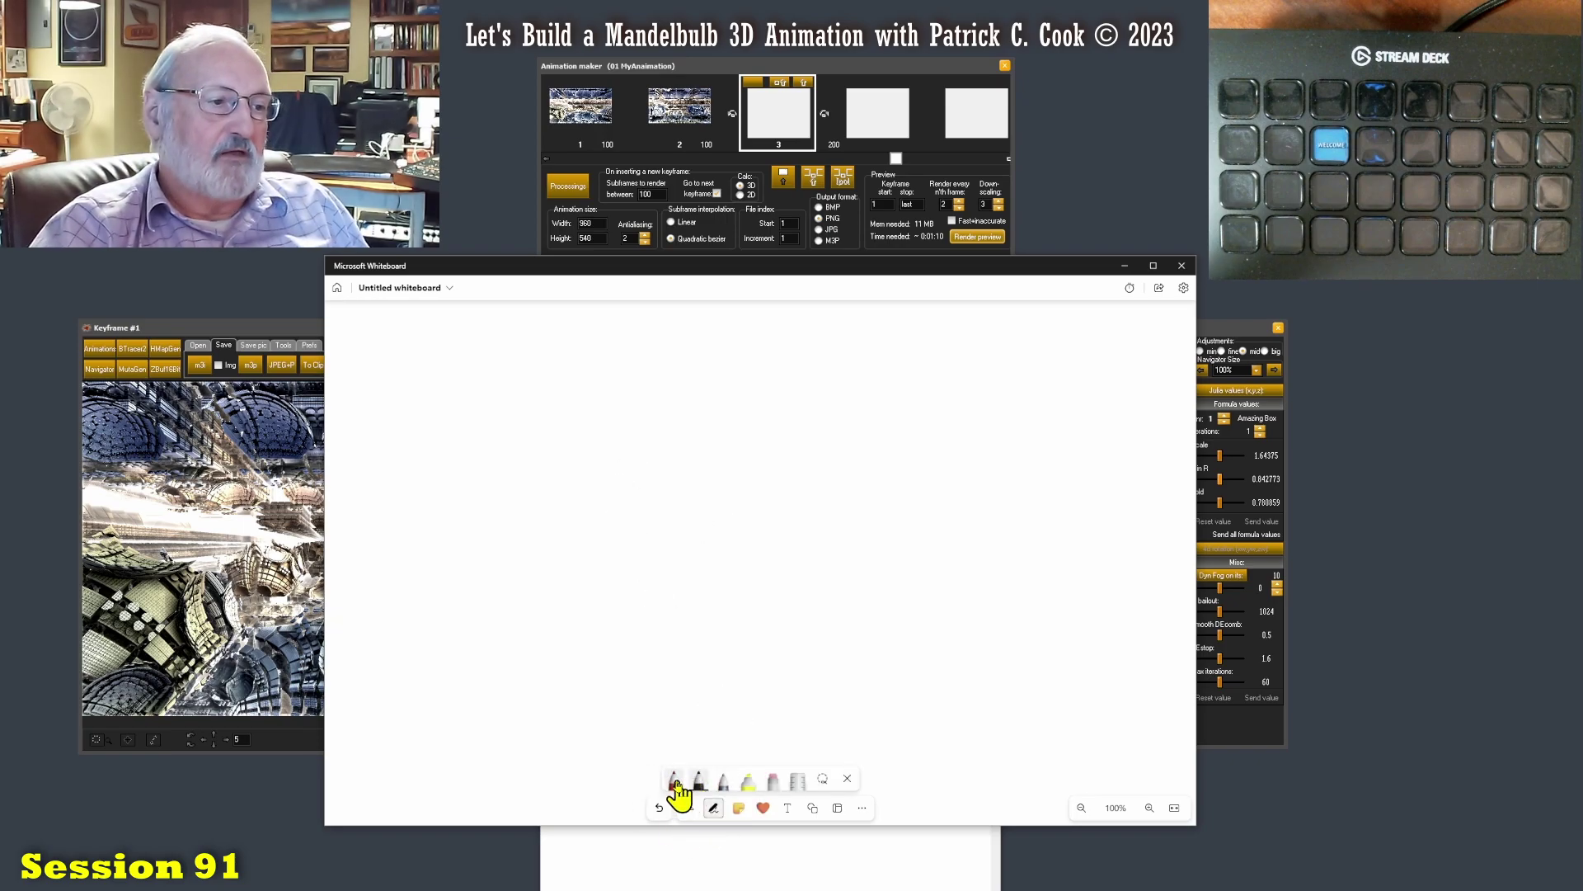
click(699, 784)
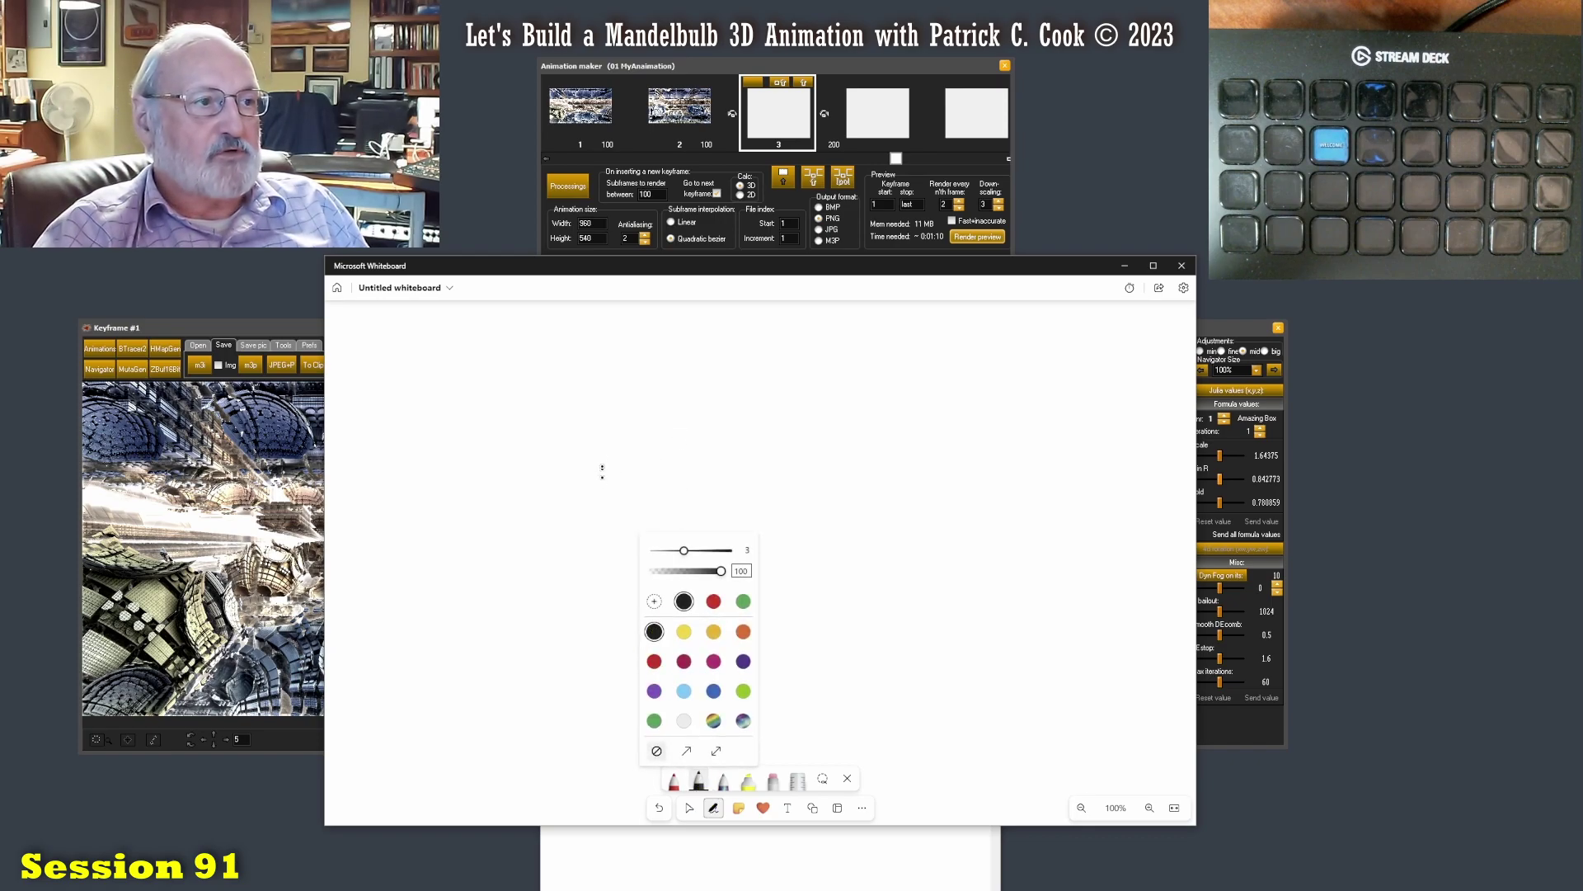
drag(601, 446, 601, 577)
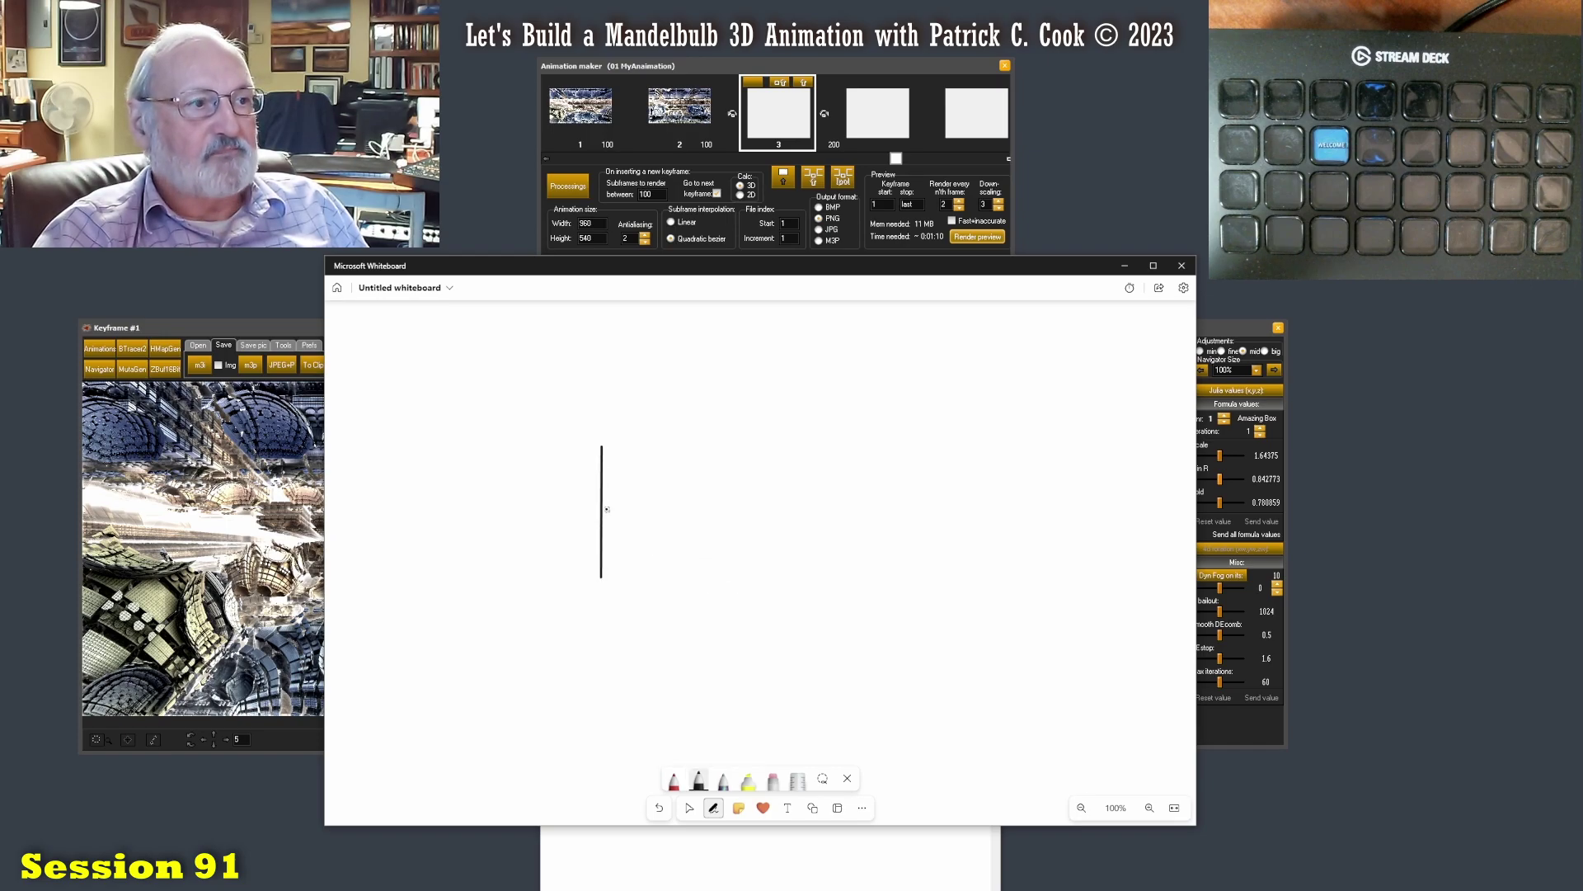
drag(606, 509, 930, 510)
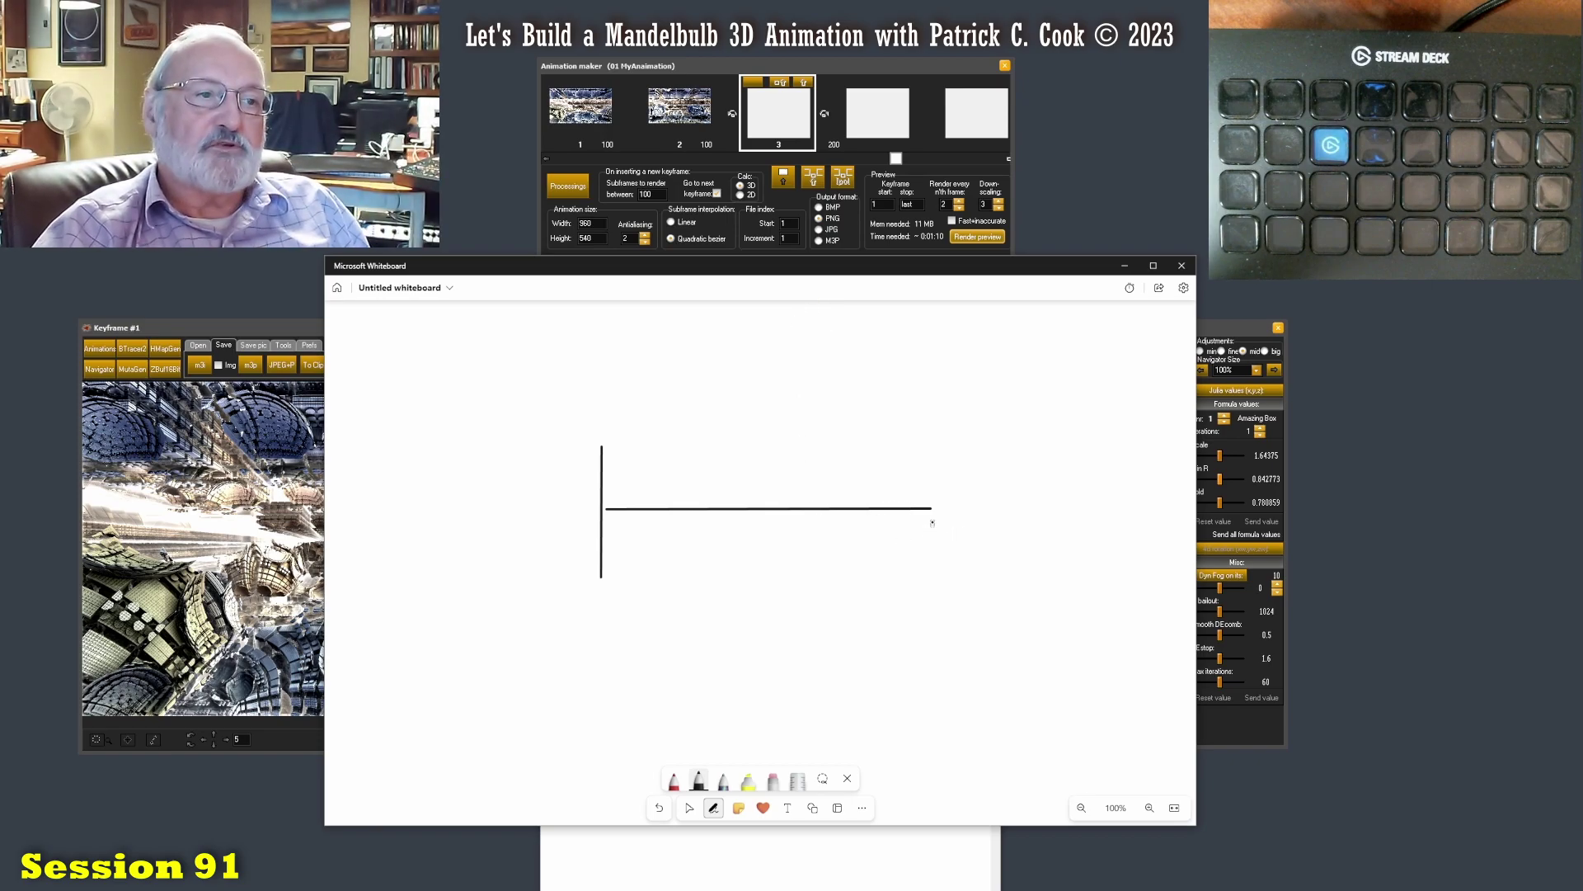
mouse_move(933, 520)
mouse_down()
mouse_move(934, 590)
mouse_move(948, 585)
mouse_up()
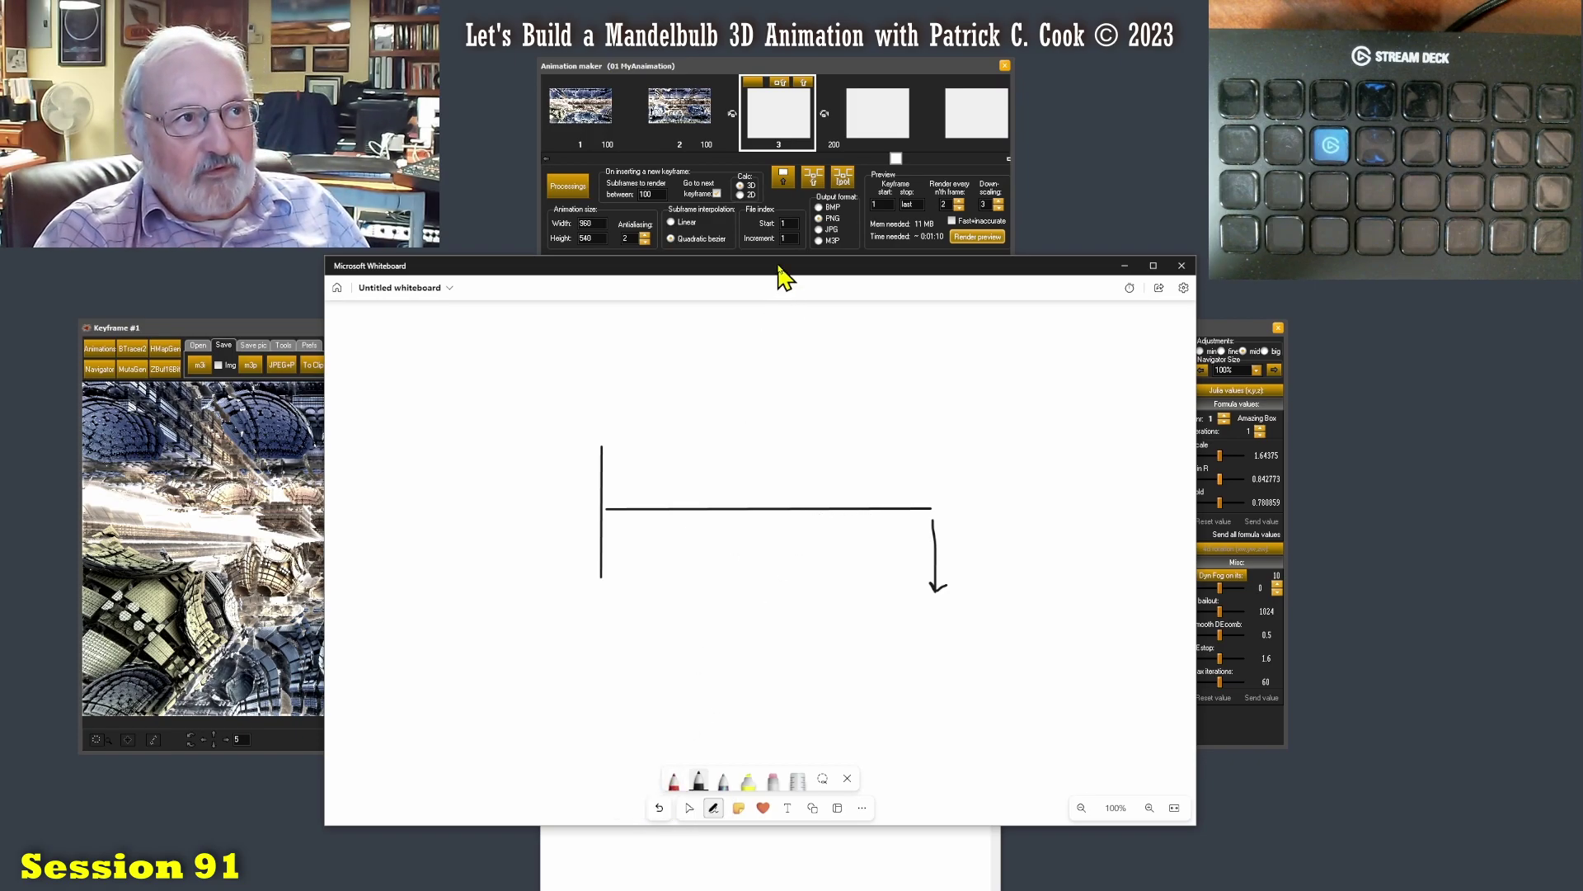
Move the whiteboard clear of the notes and draw a red curve along the horizontal line, bending down to the arrow's tip.
drag(780, 265, 791, 506)
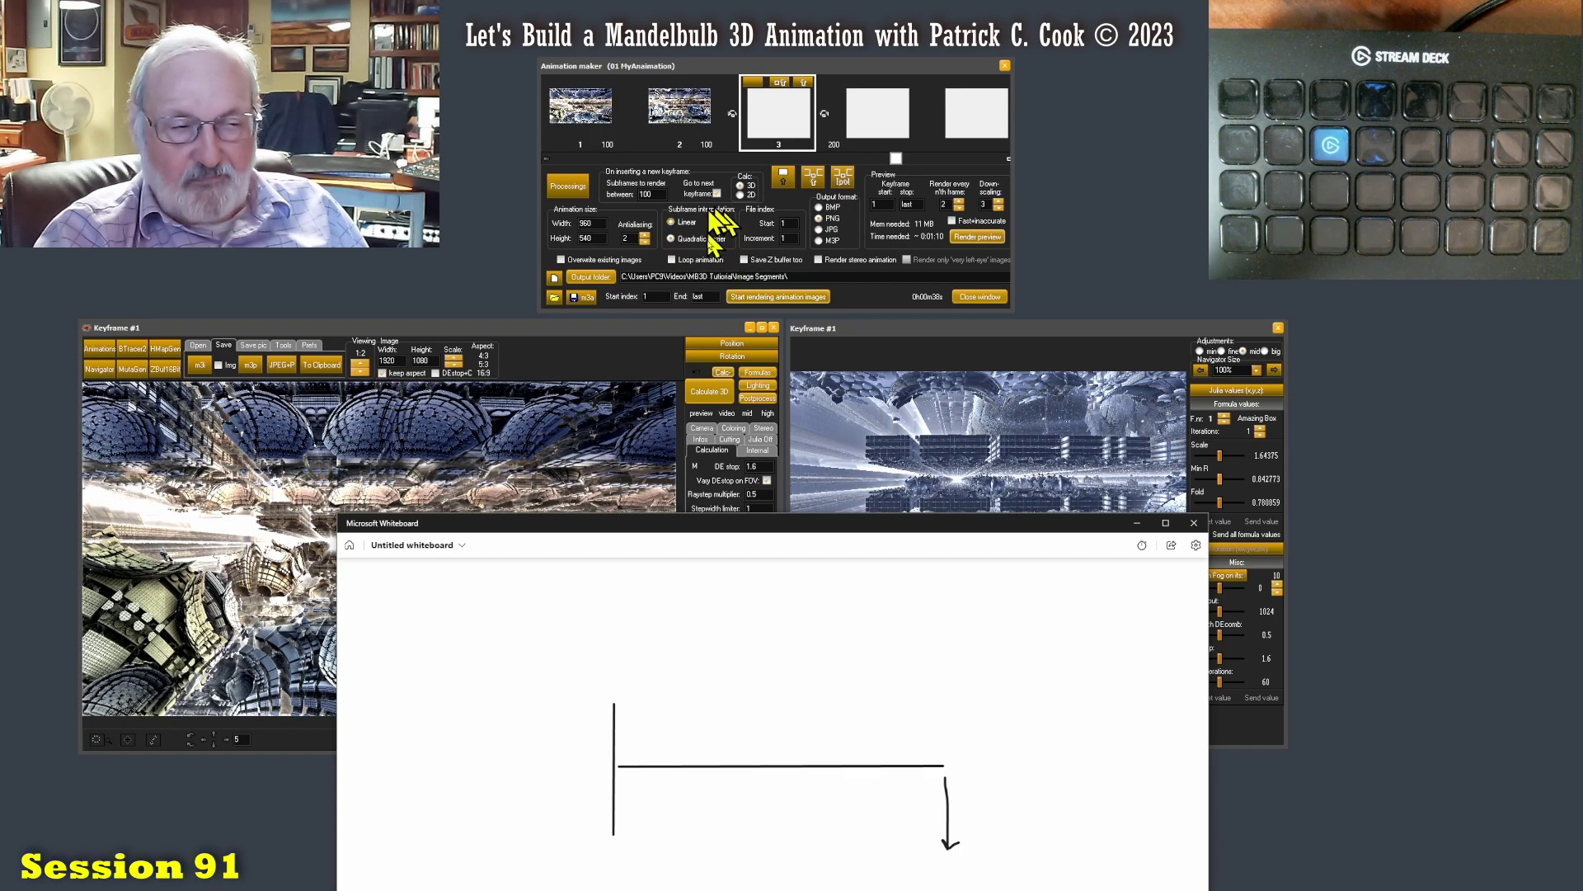
drag(832, 523, 851, 211)
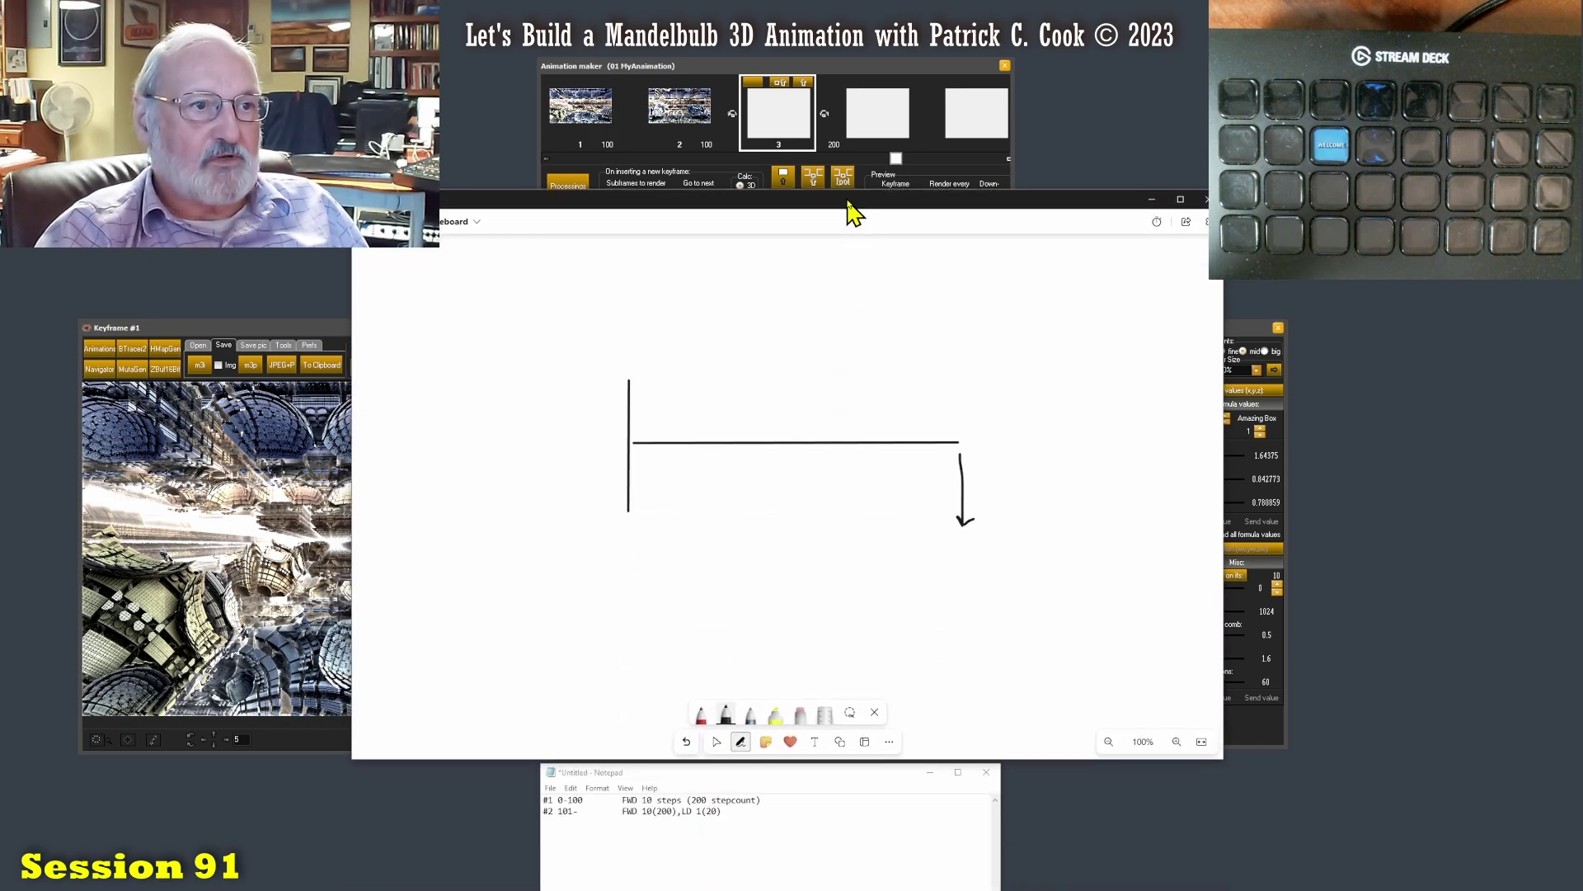
click(702, 716)
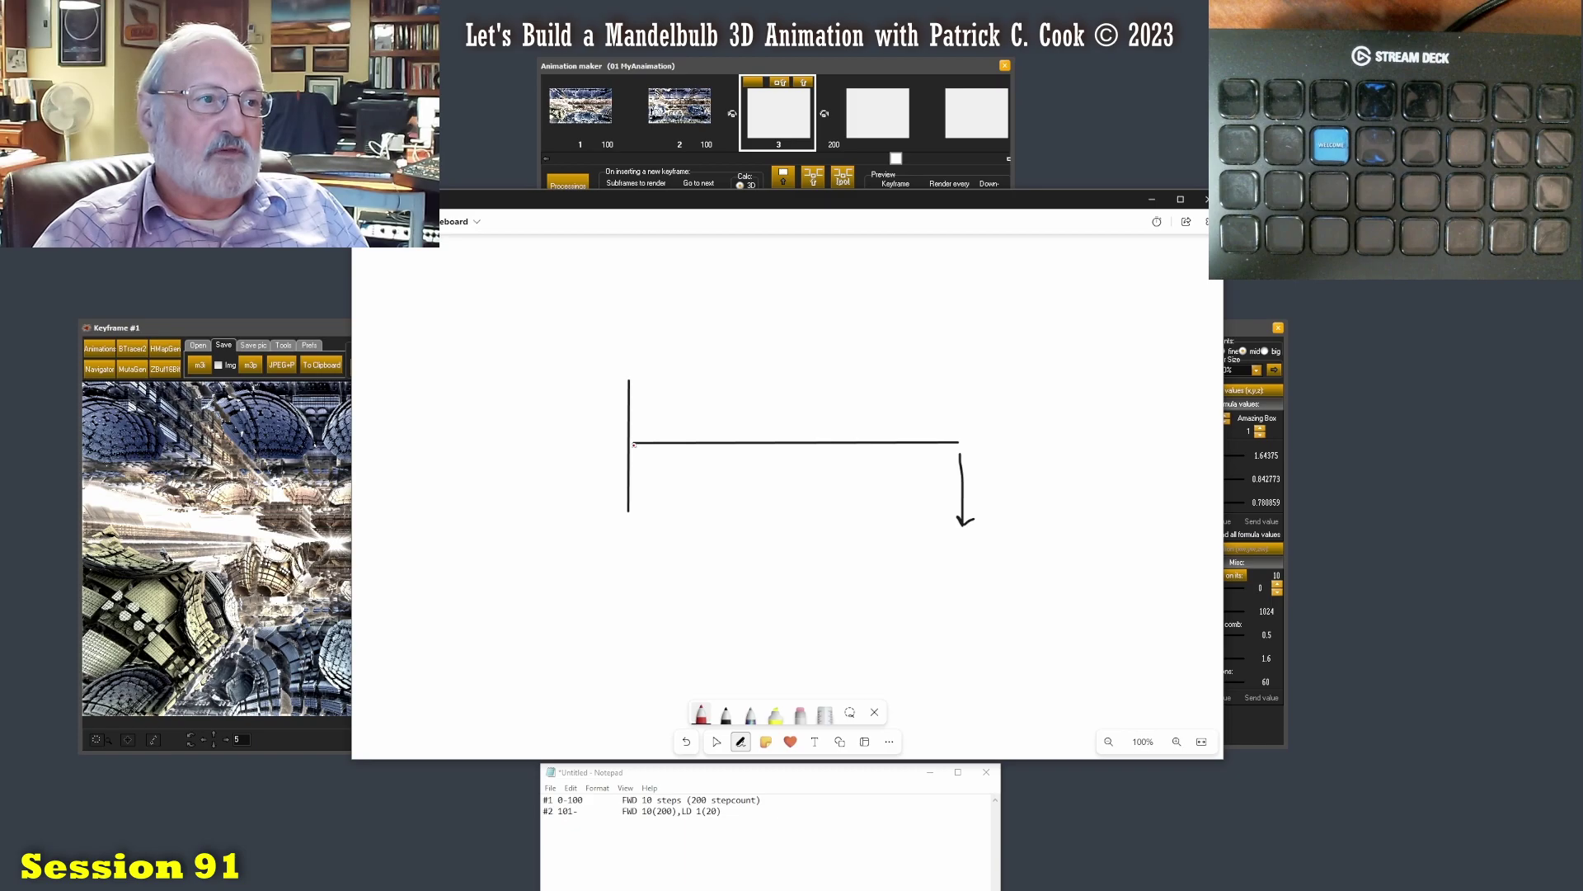
mouse_move(641, 445)
mouse_down()
mouse_move(891, 453)
mouse_move(942, 486)
mouse_move(957, 524)
mouse_up()
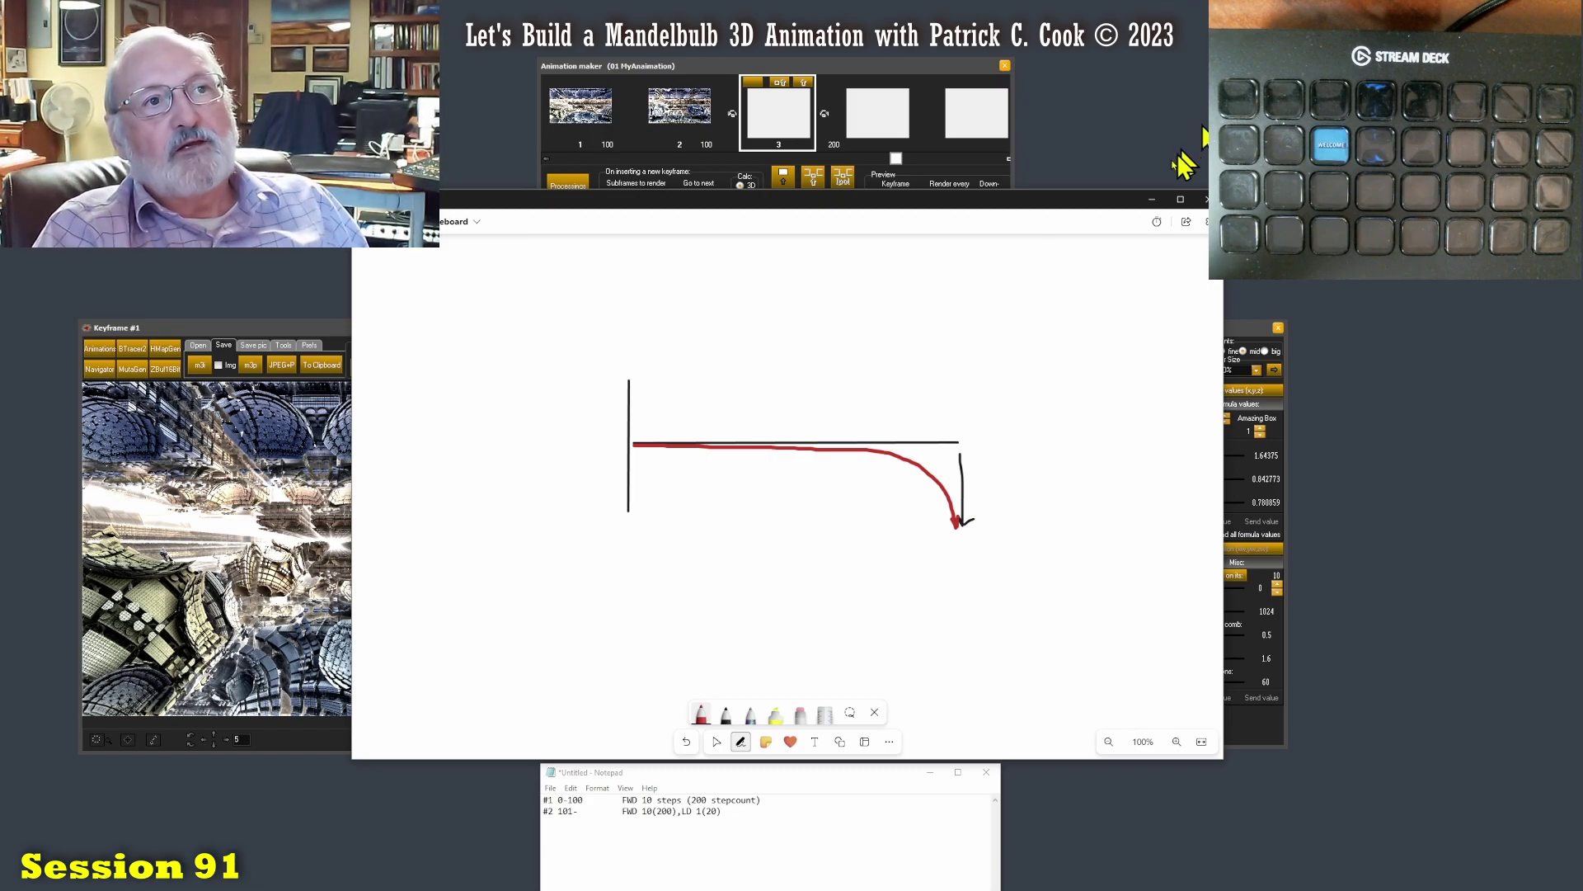
Minimize the whiteboard and review the #2 line of the Notepad notes.
click(1152, 199)
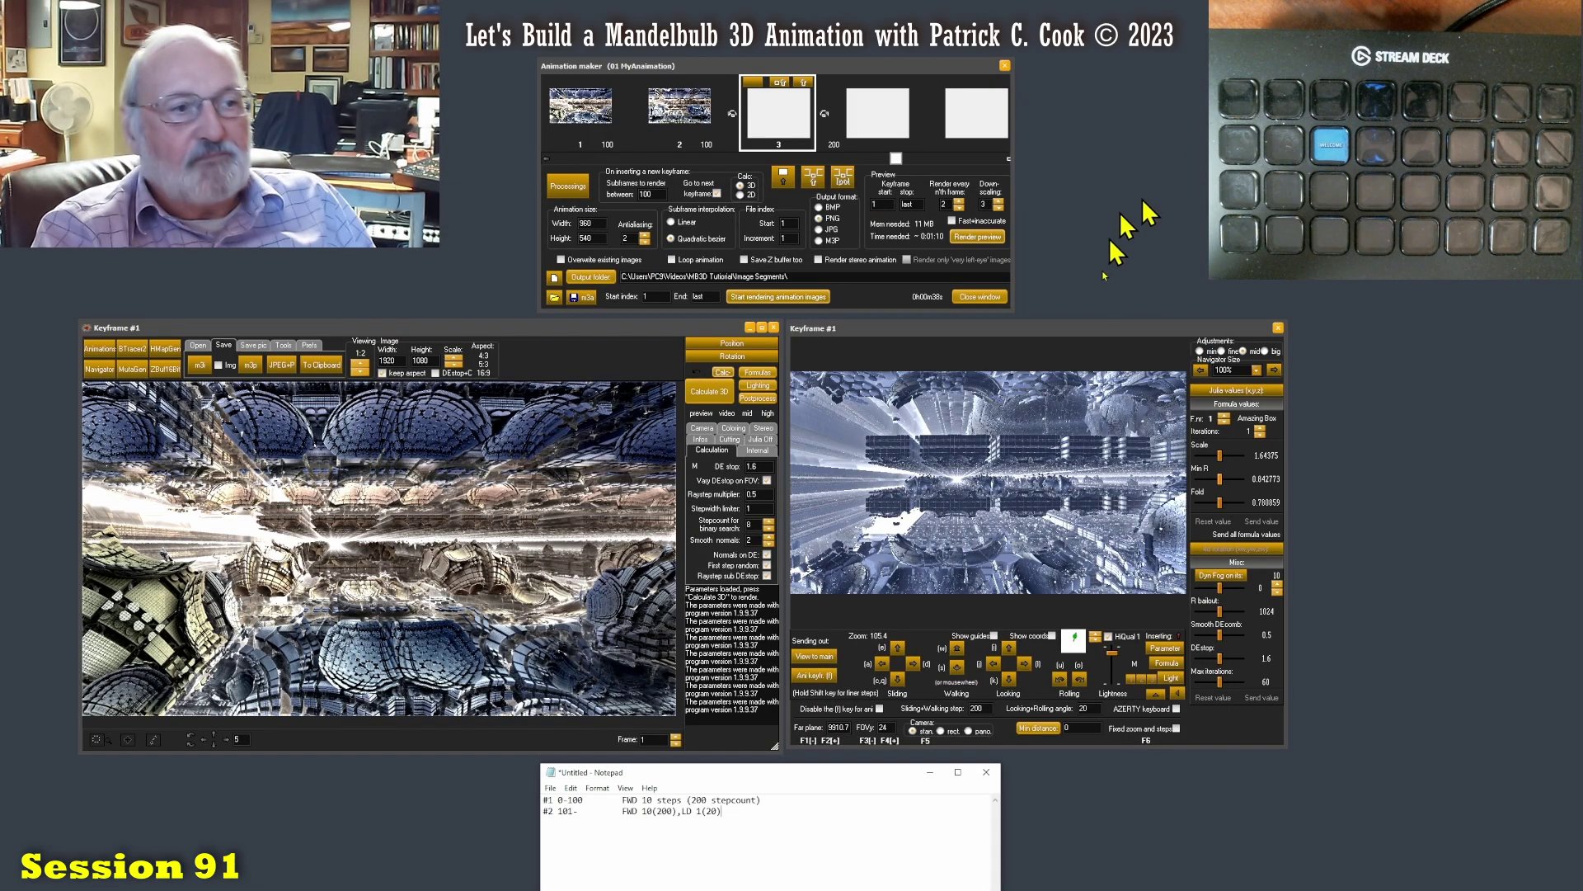
click(761, 826)
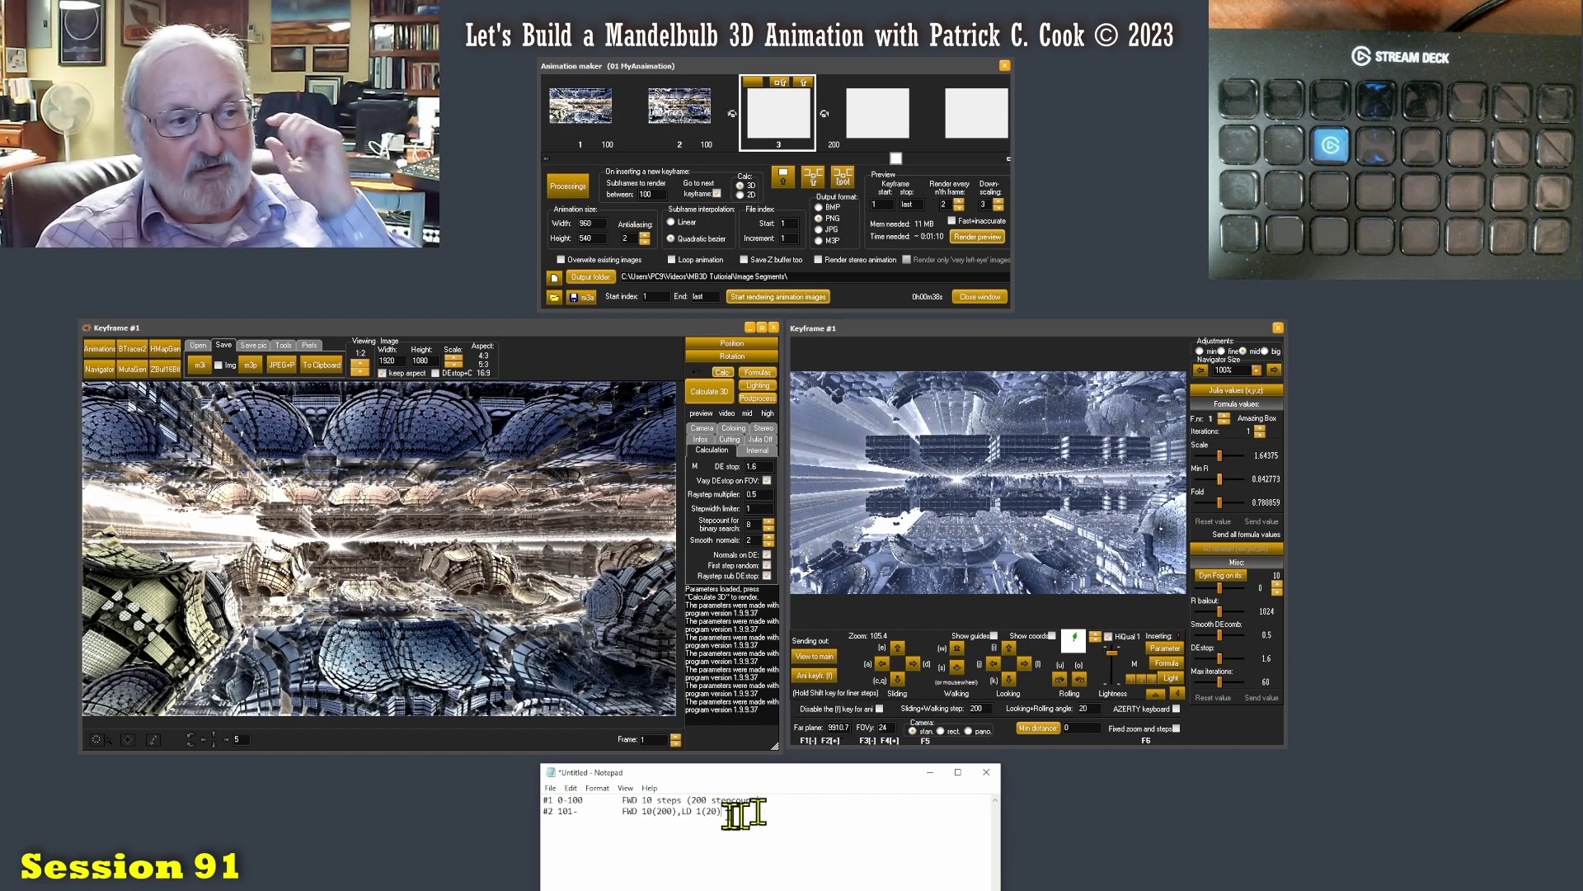
drag(732, 812, 544, 813)
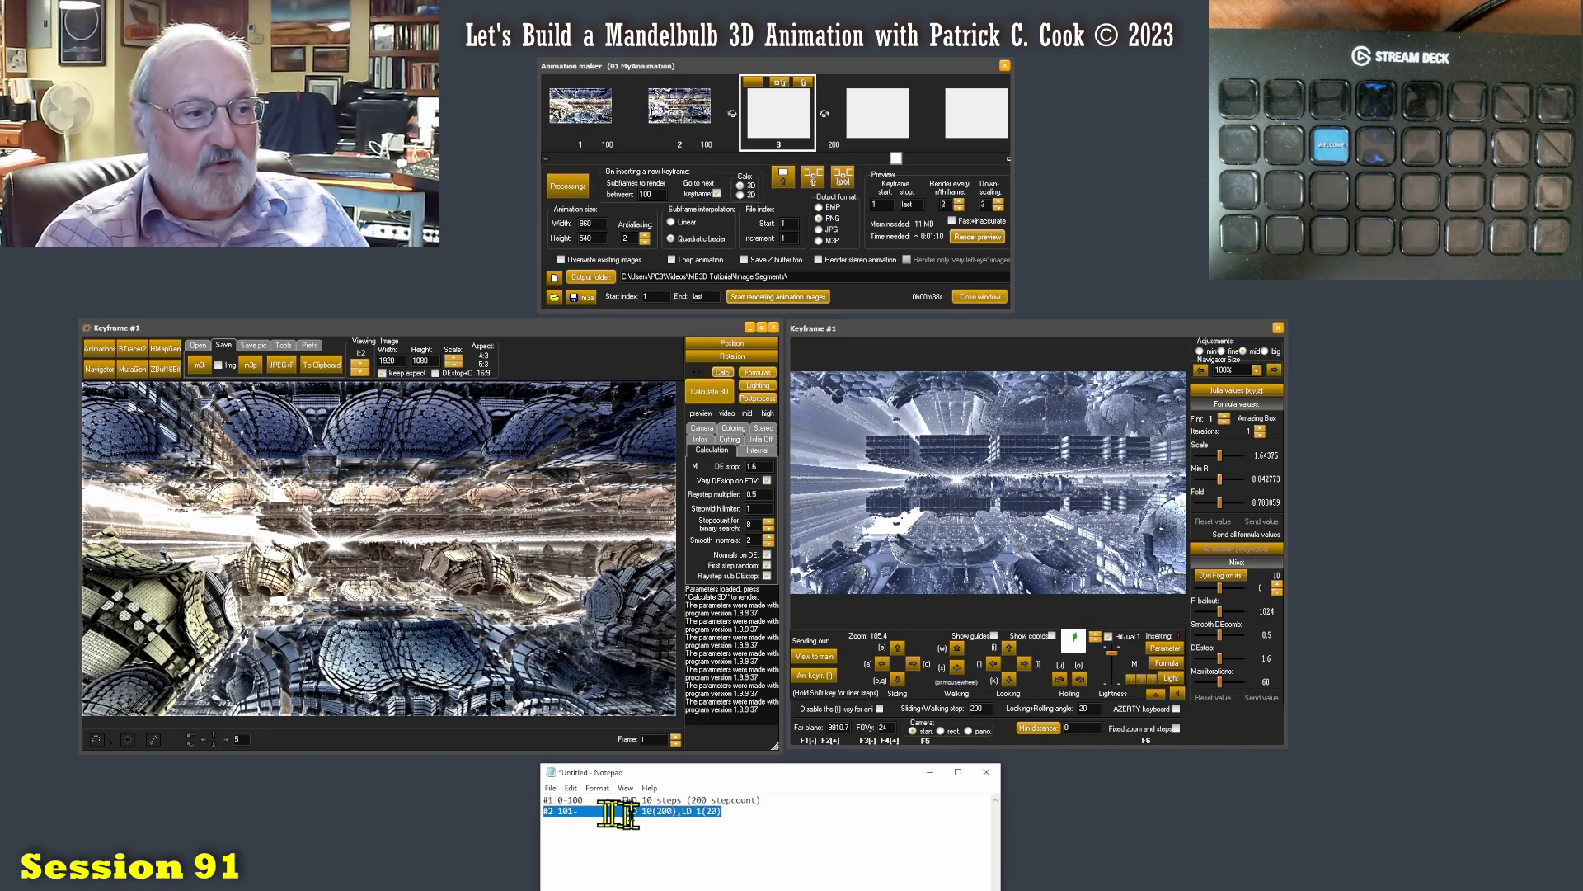
click(731, 815)
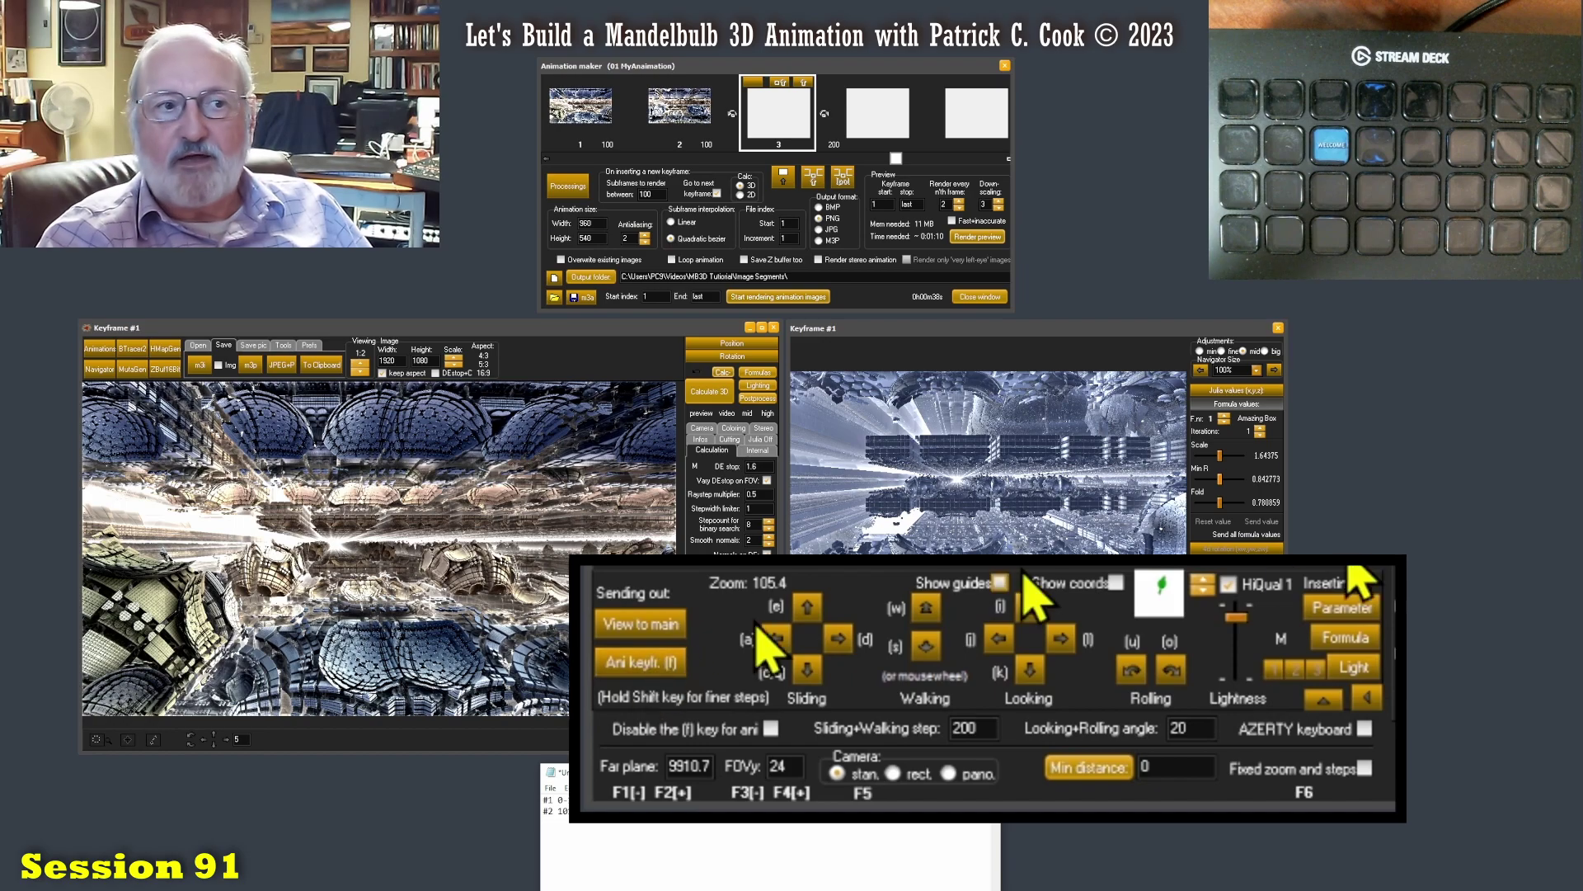
Try looking down one step at a looking and rolling angle of 20, and look back up one step.
click(1031, 670)
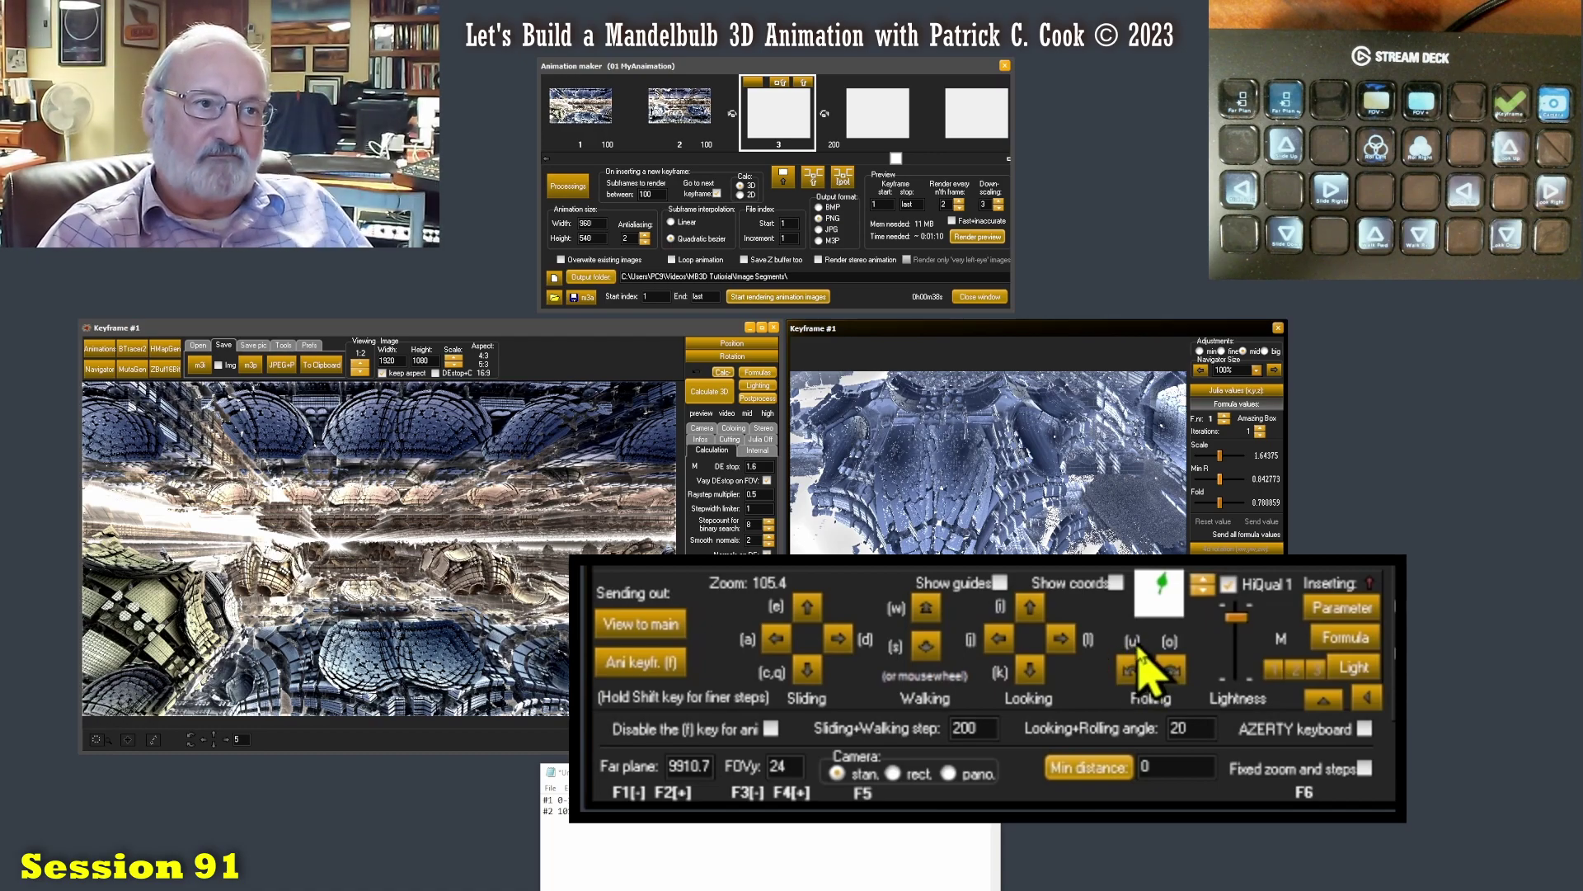
double_click(1179, 728)
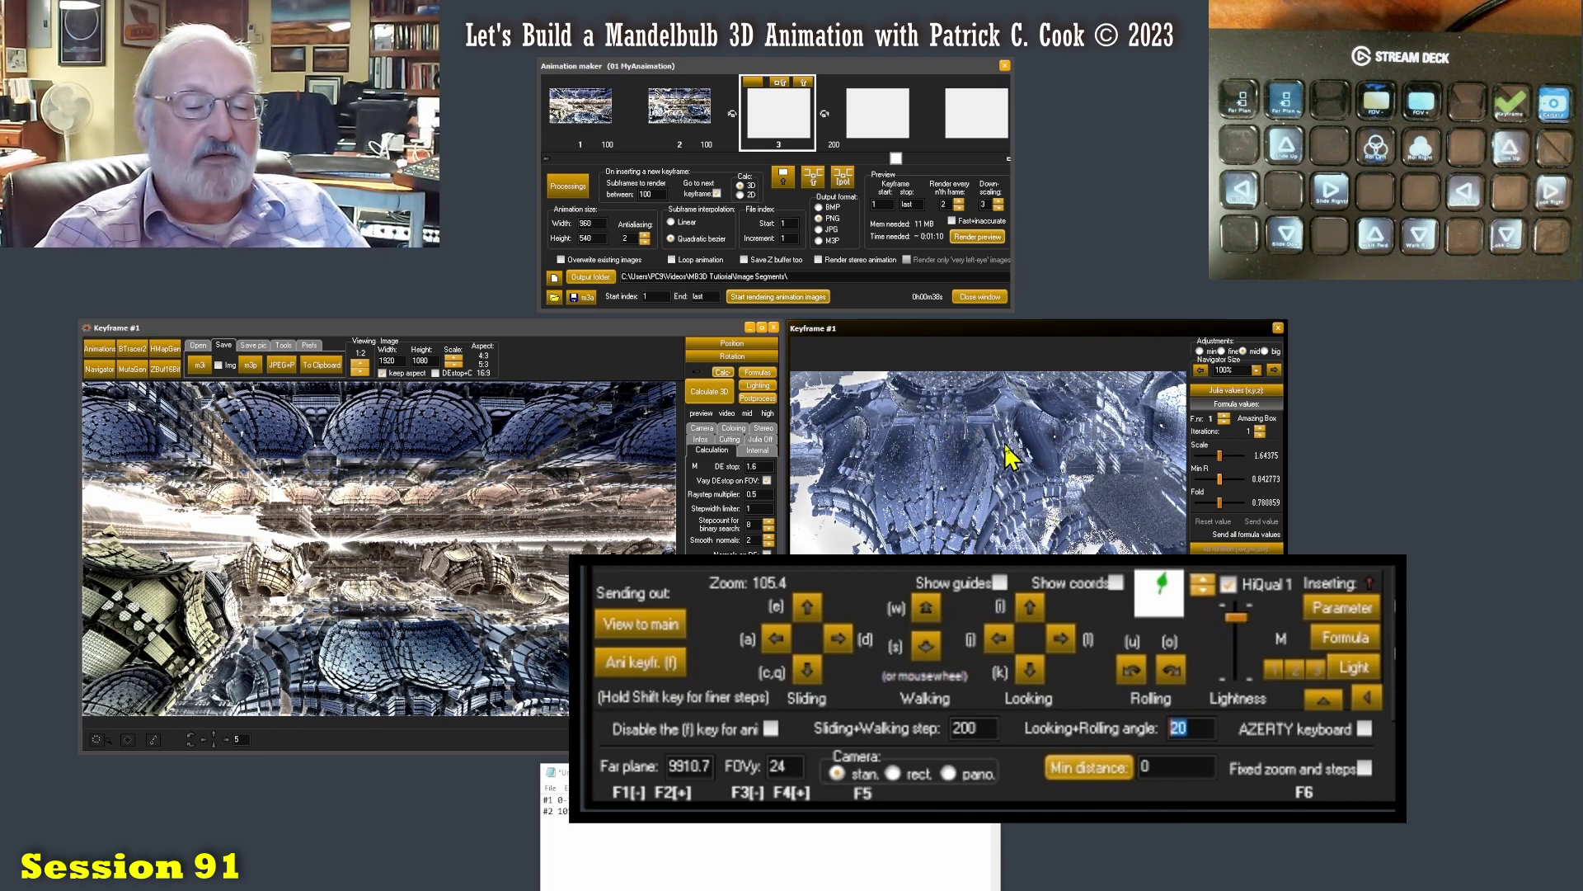
click(1207, 728)
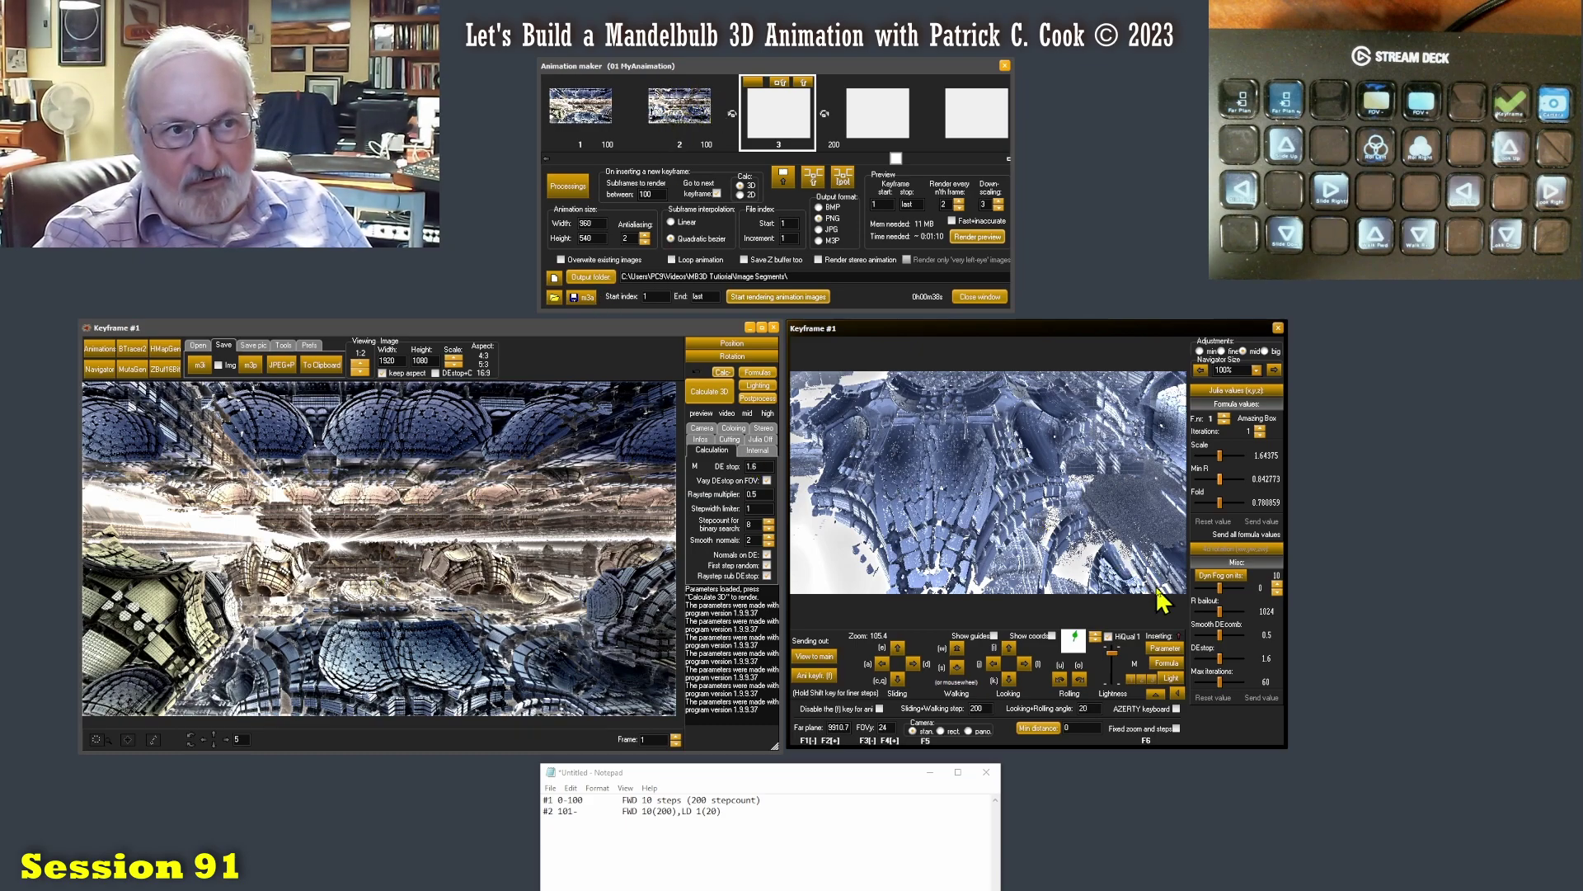
click(1010, 648)
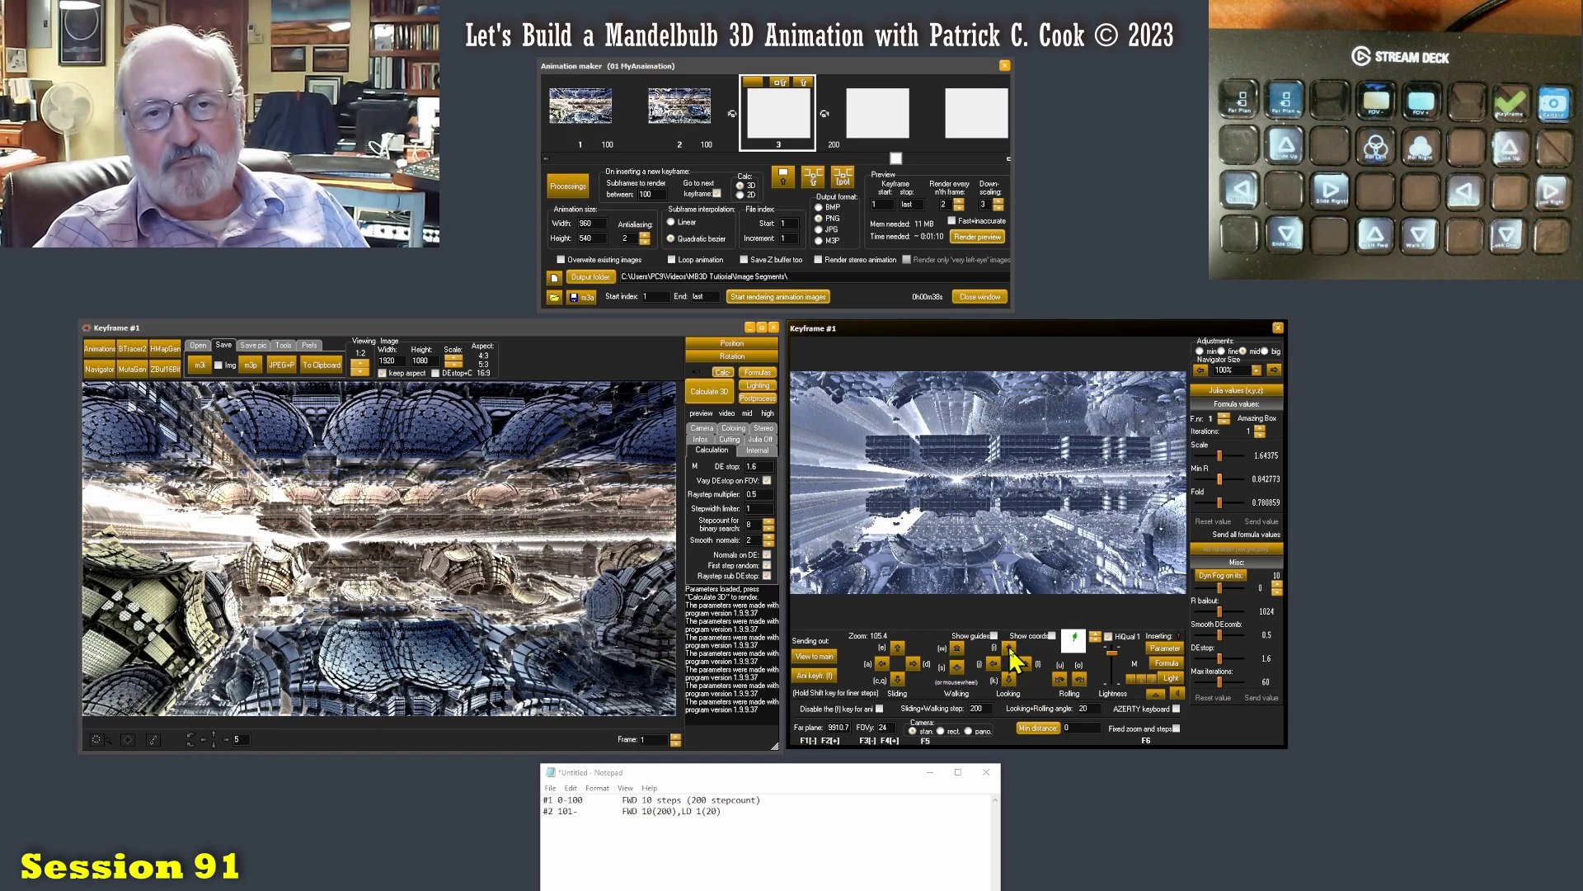
Look down one step at a looking and rolling angle of 5, and change the #2 note to LD 1(5).
double_click(1084, 708)
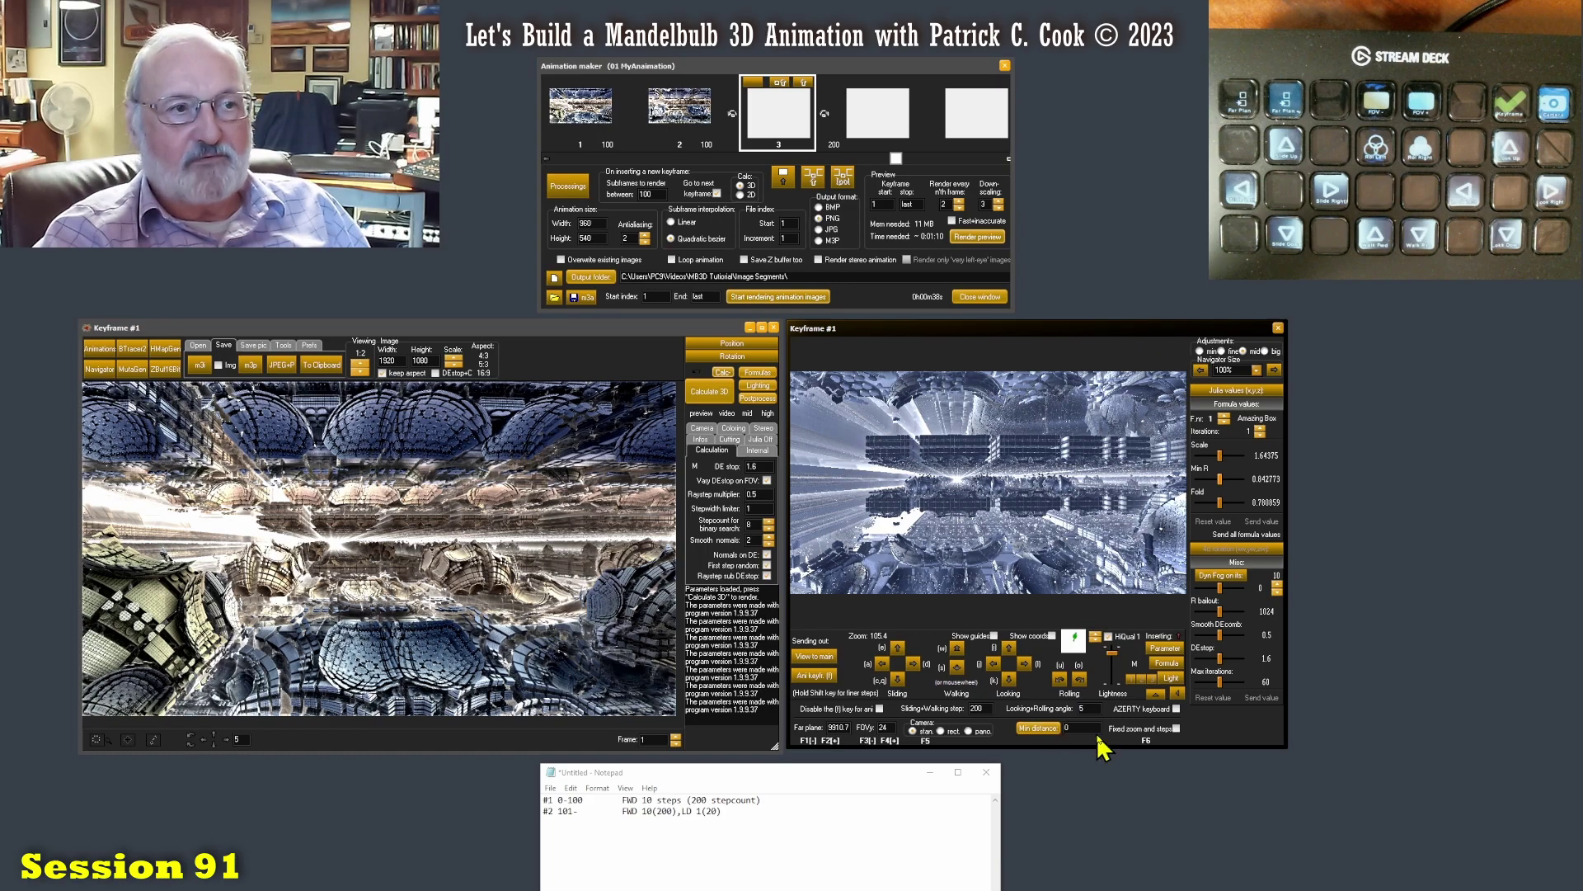
click(1007, 678)
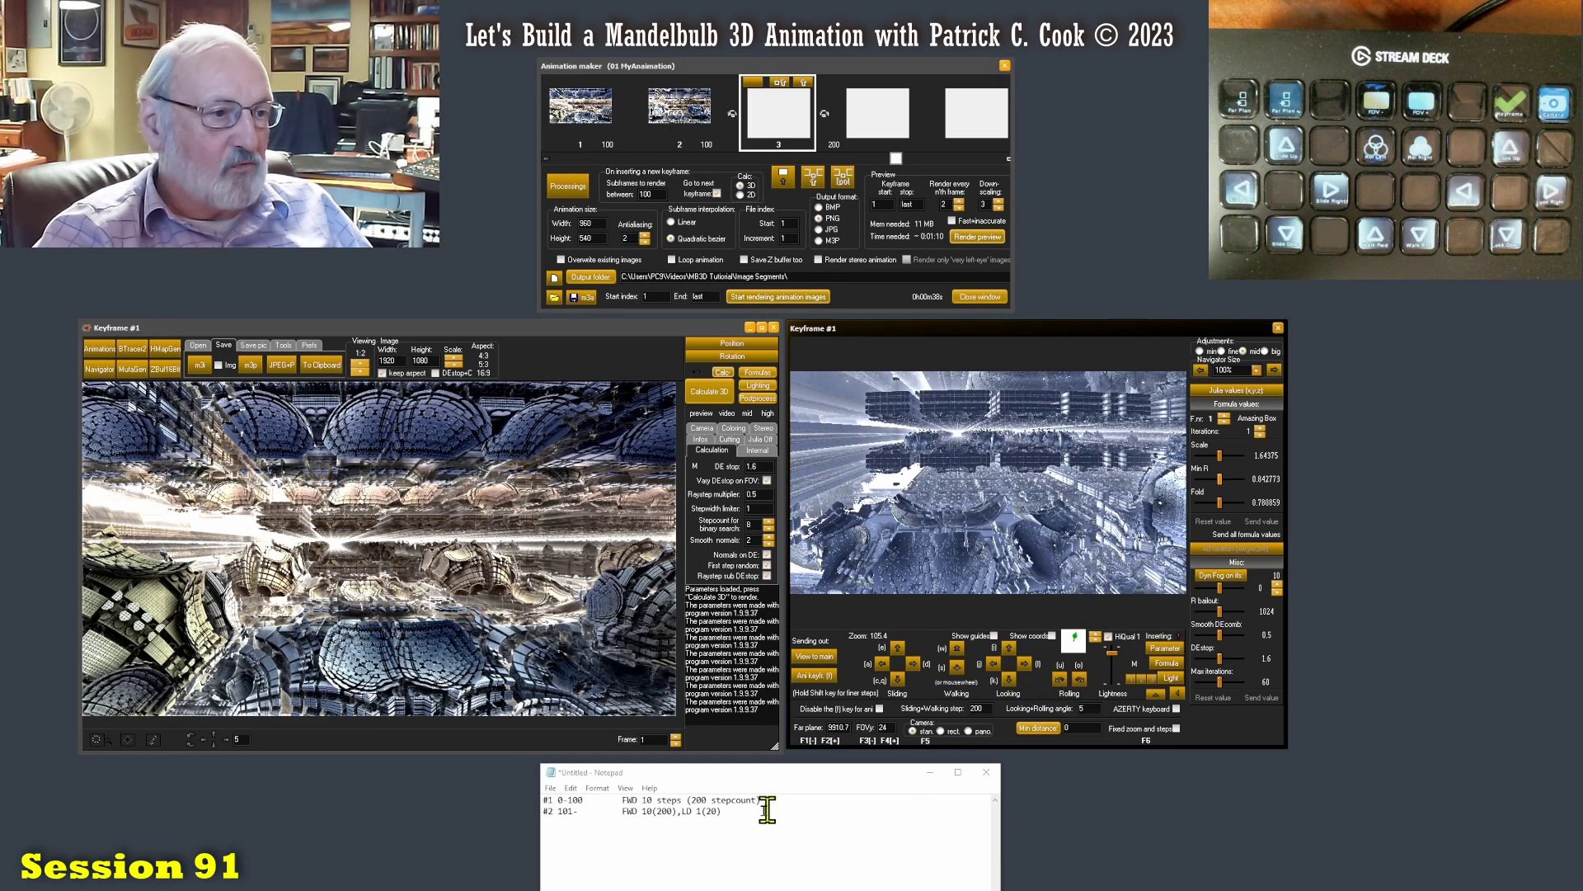
click(705, 811)
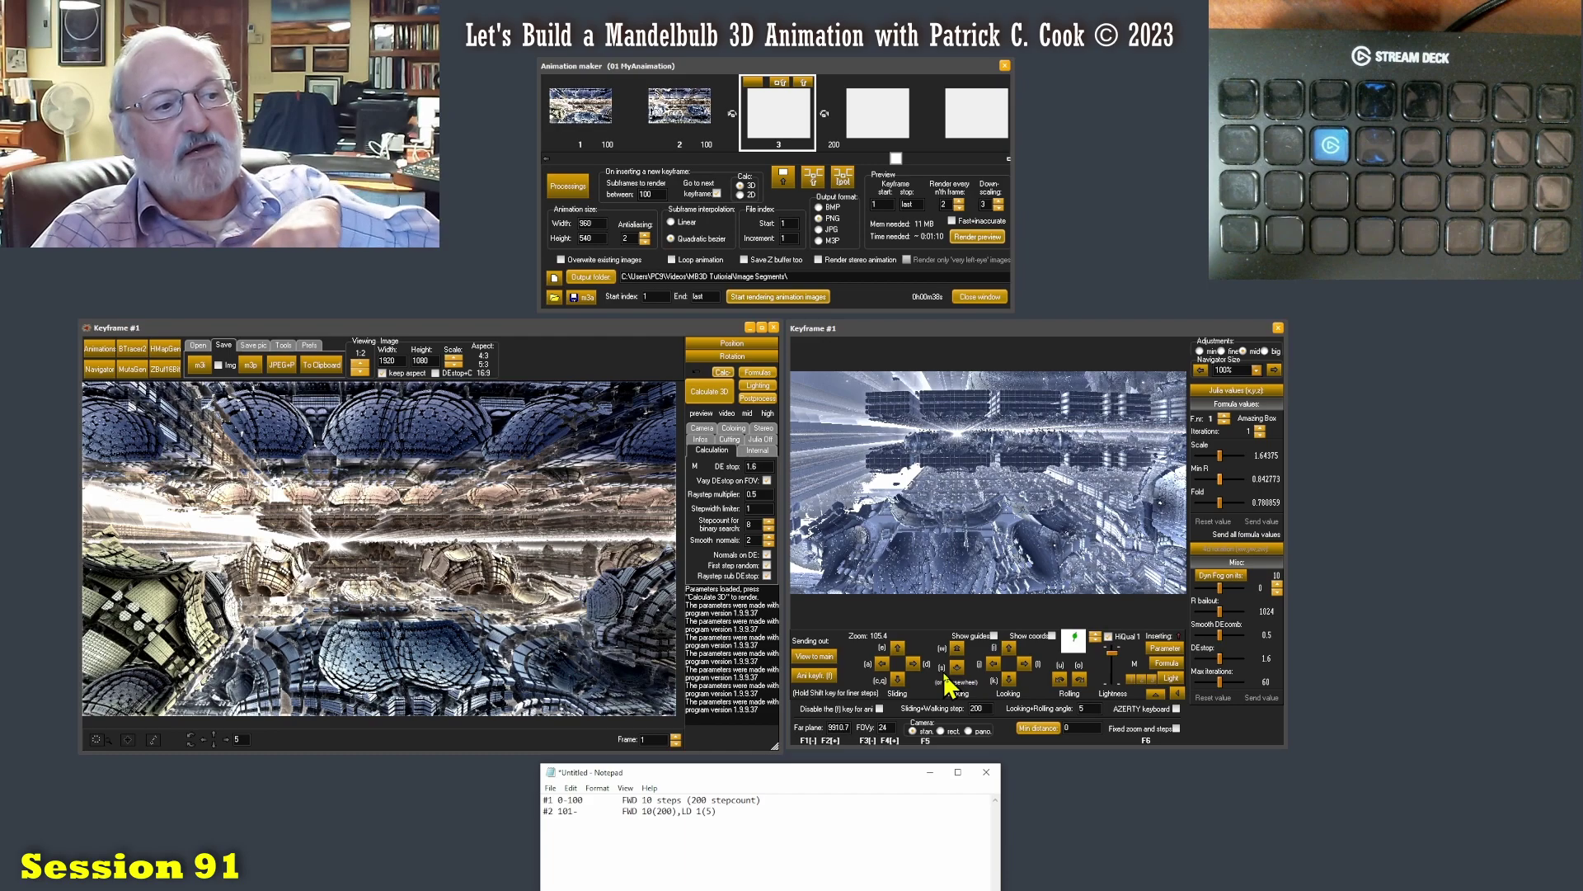
Send the navigator view to the animation maker as keyframe 3 and check the subframe counts of keyframes 1 to 3.
click(1083, 708)
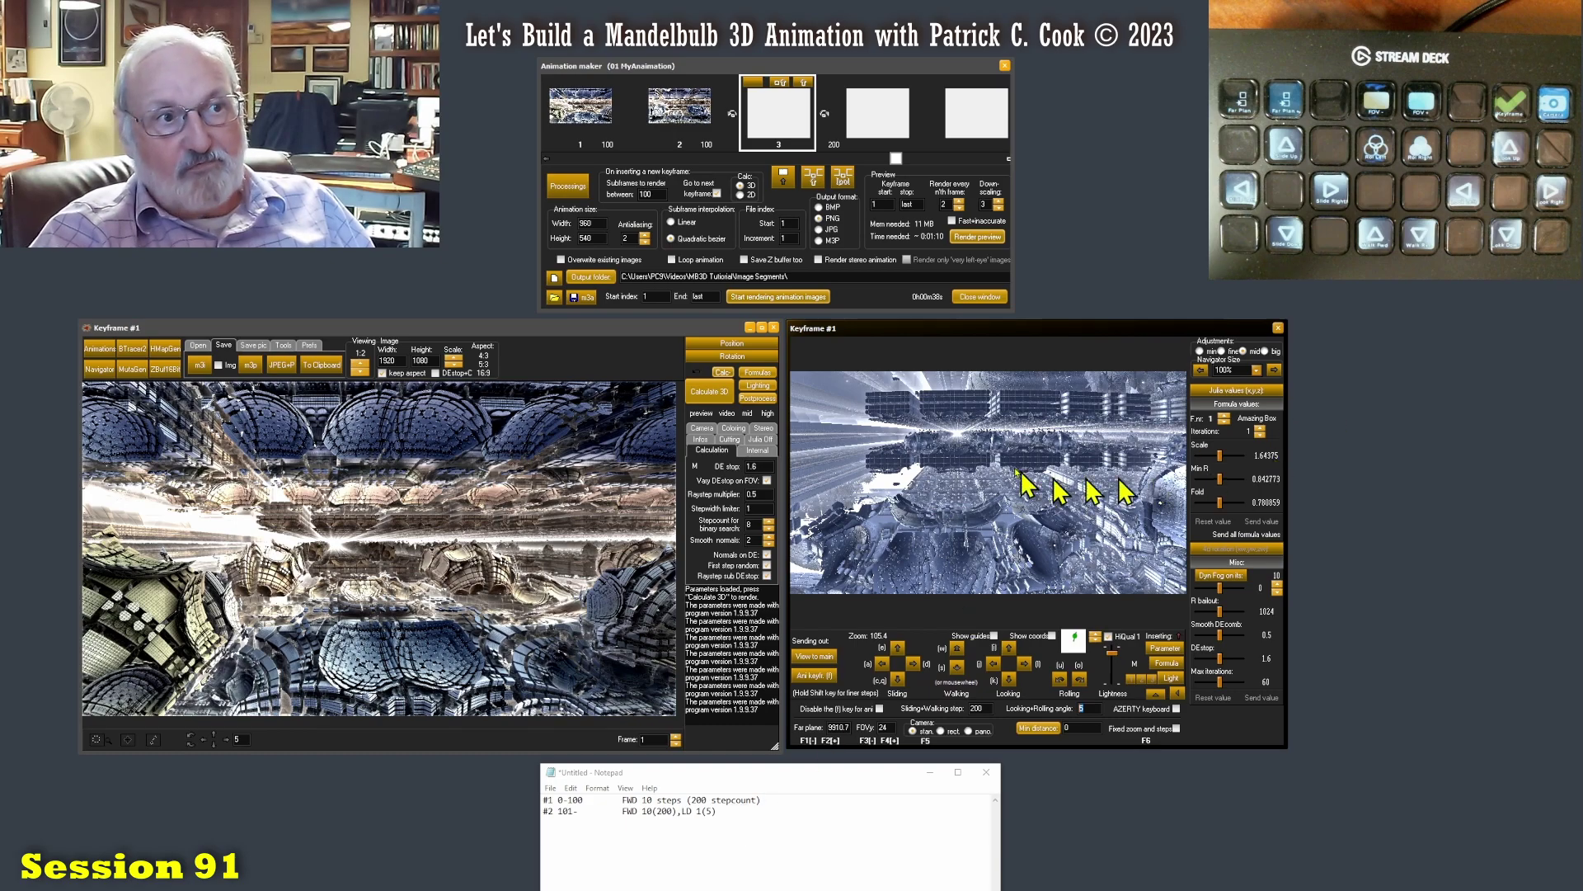
click(814, 677)
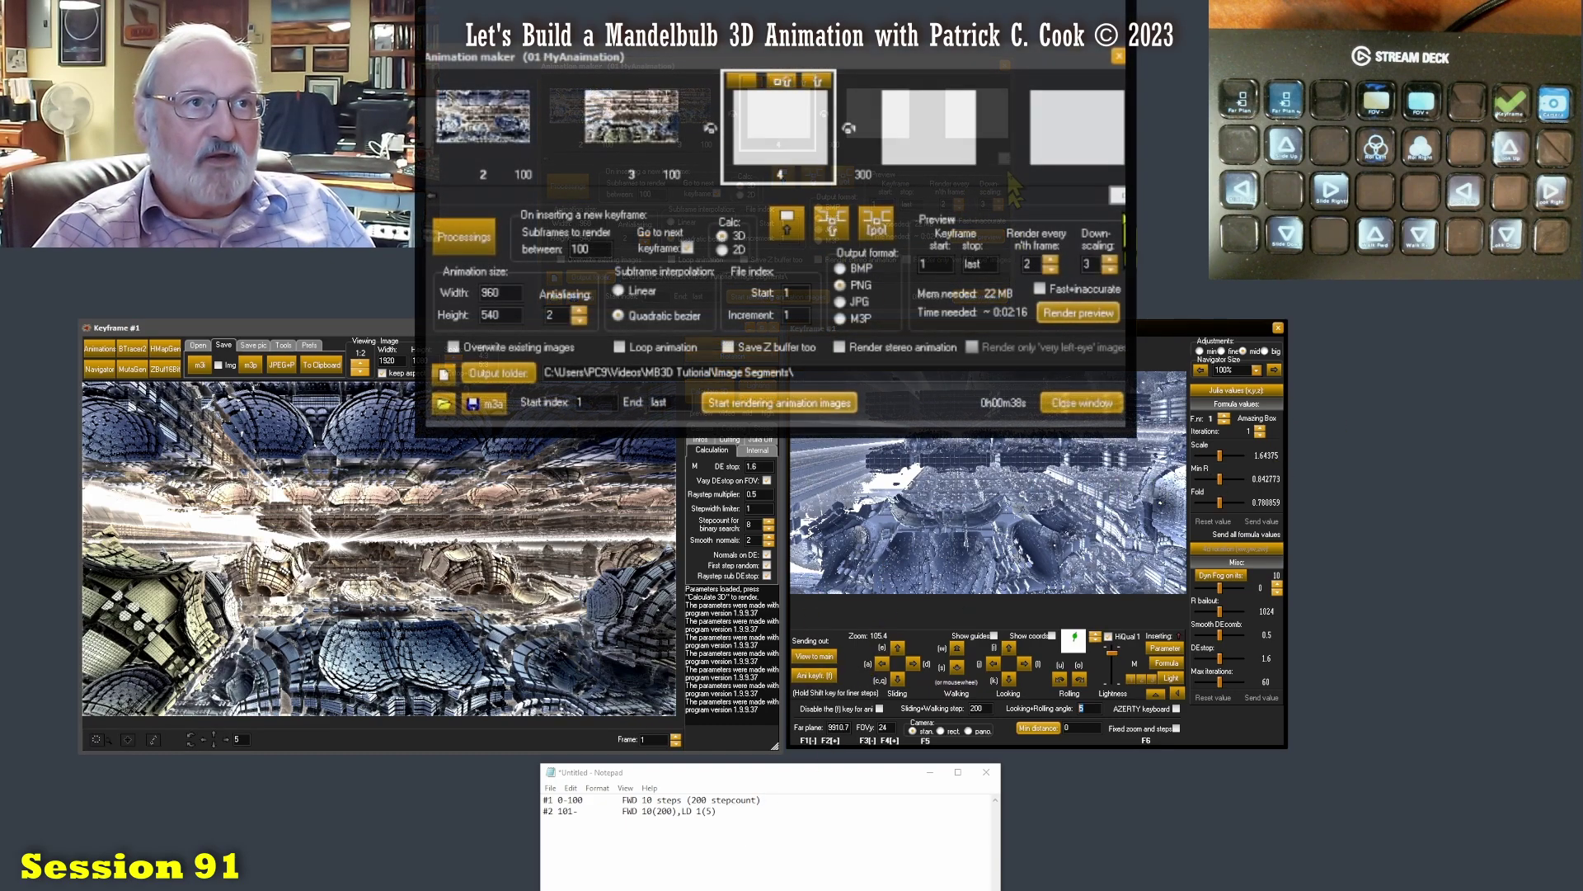
drag(1114, 196, 488, 196)
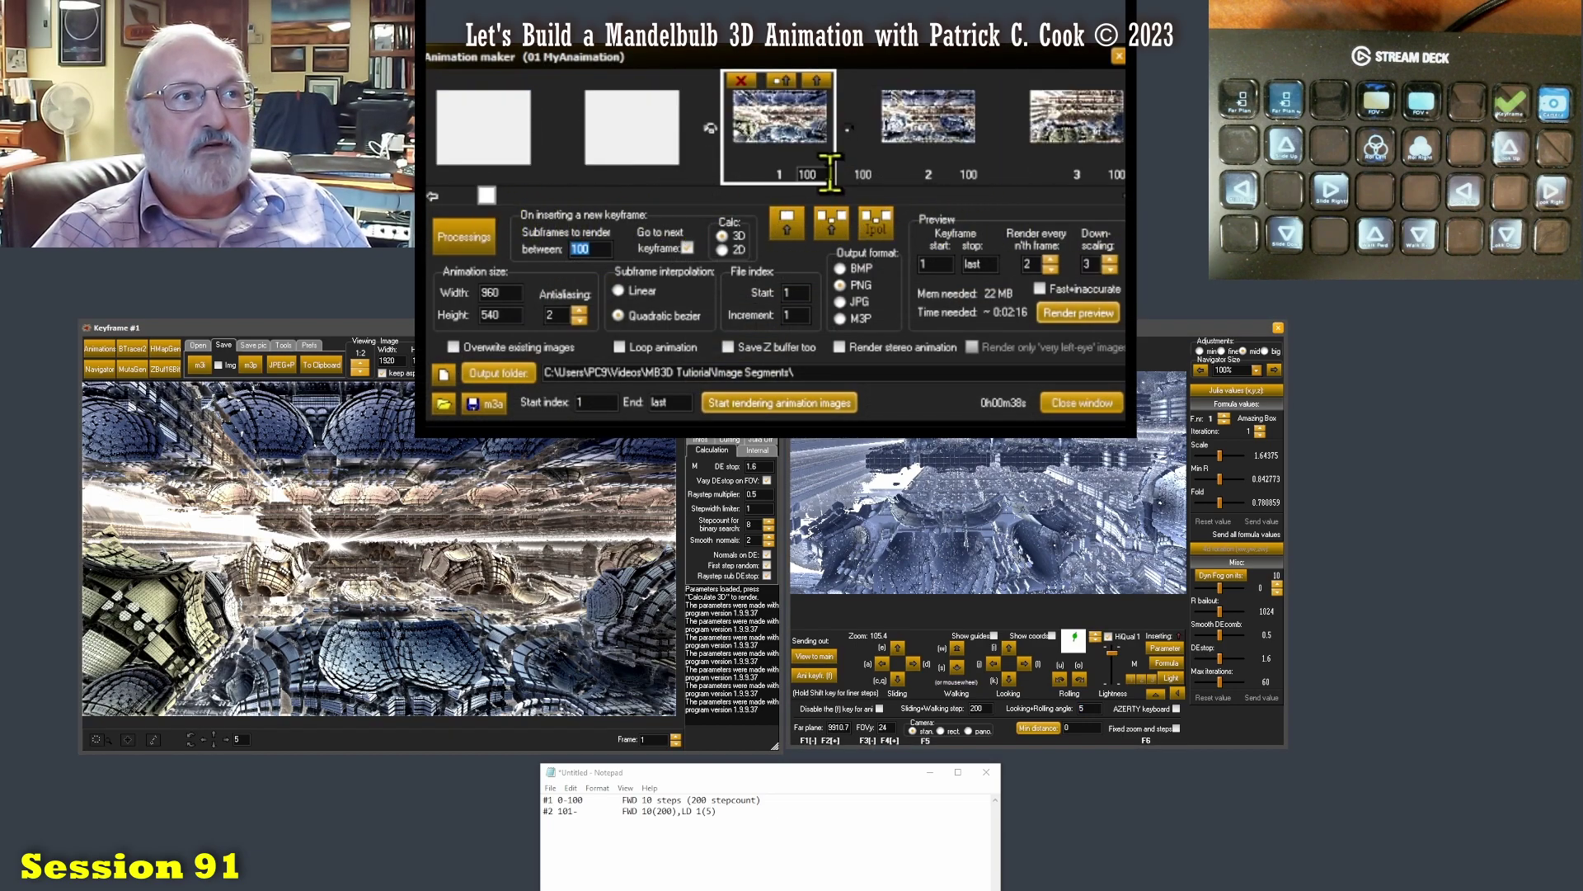
click(805, 174)
drag(487, 197, 600, 198)
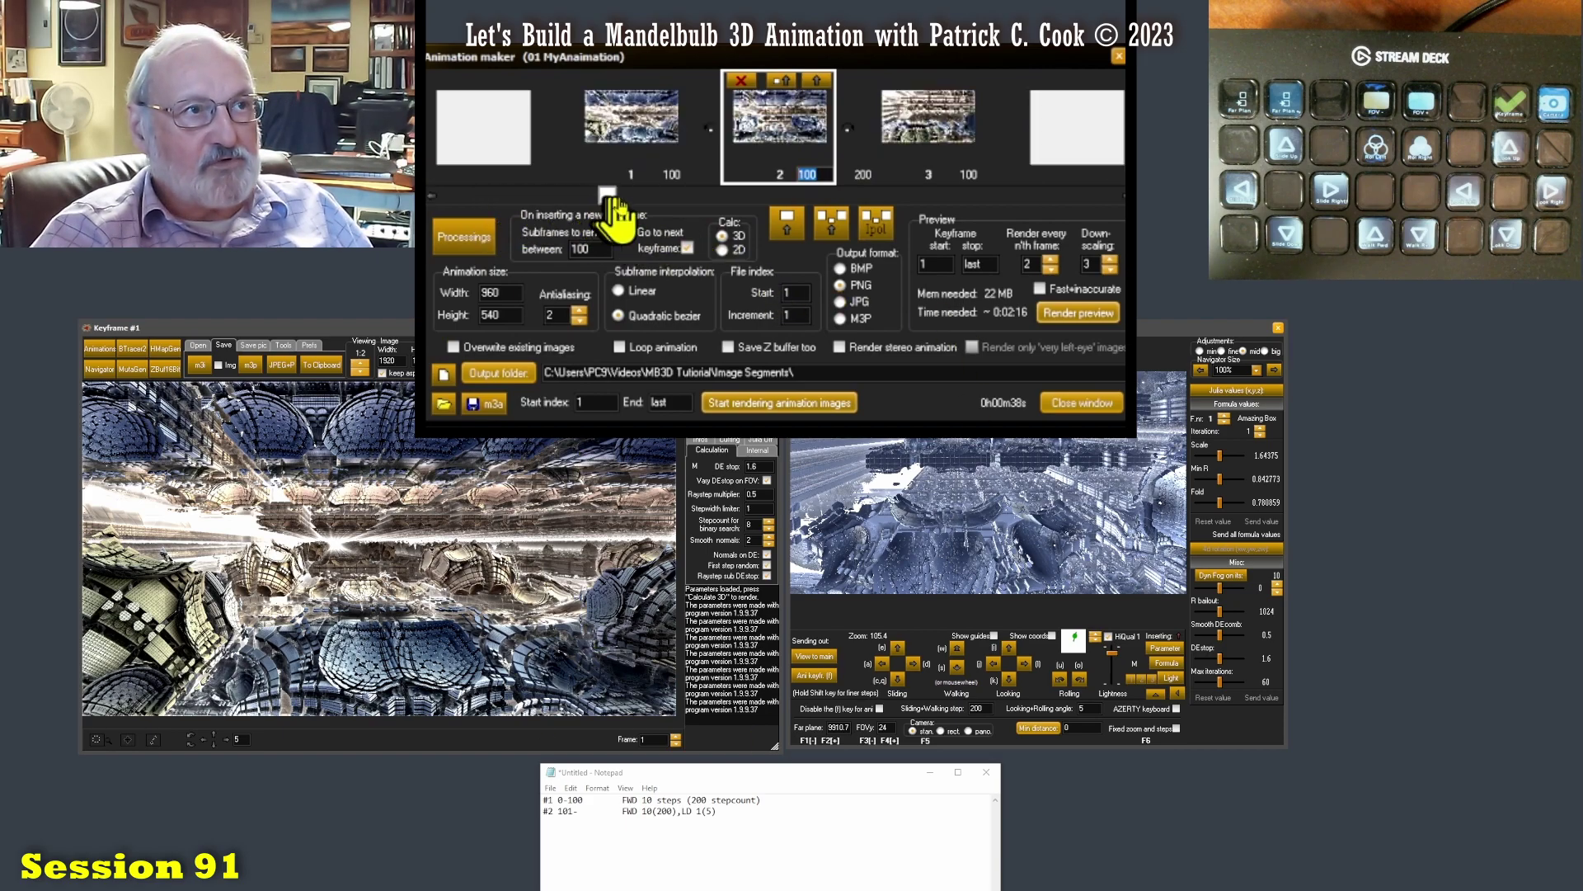
drag(612, 198, 804, 198)
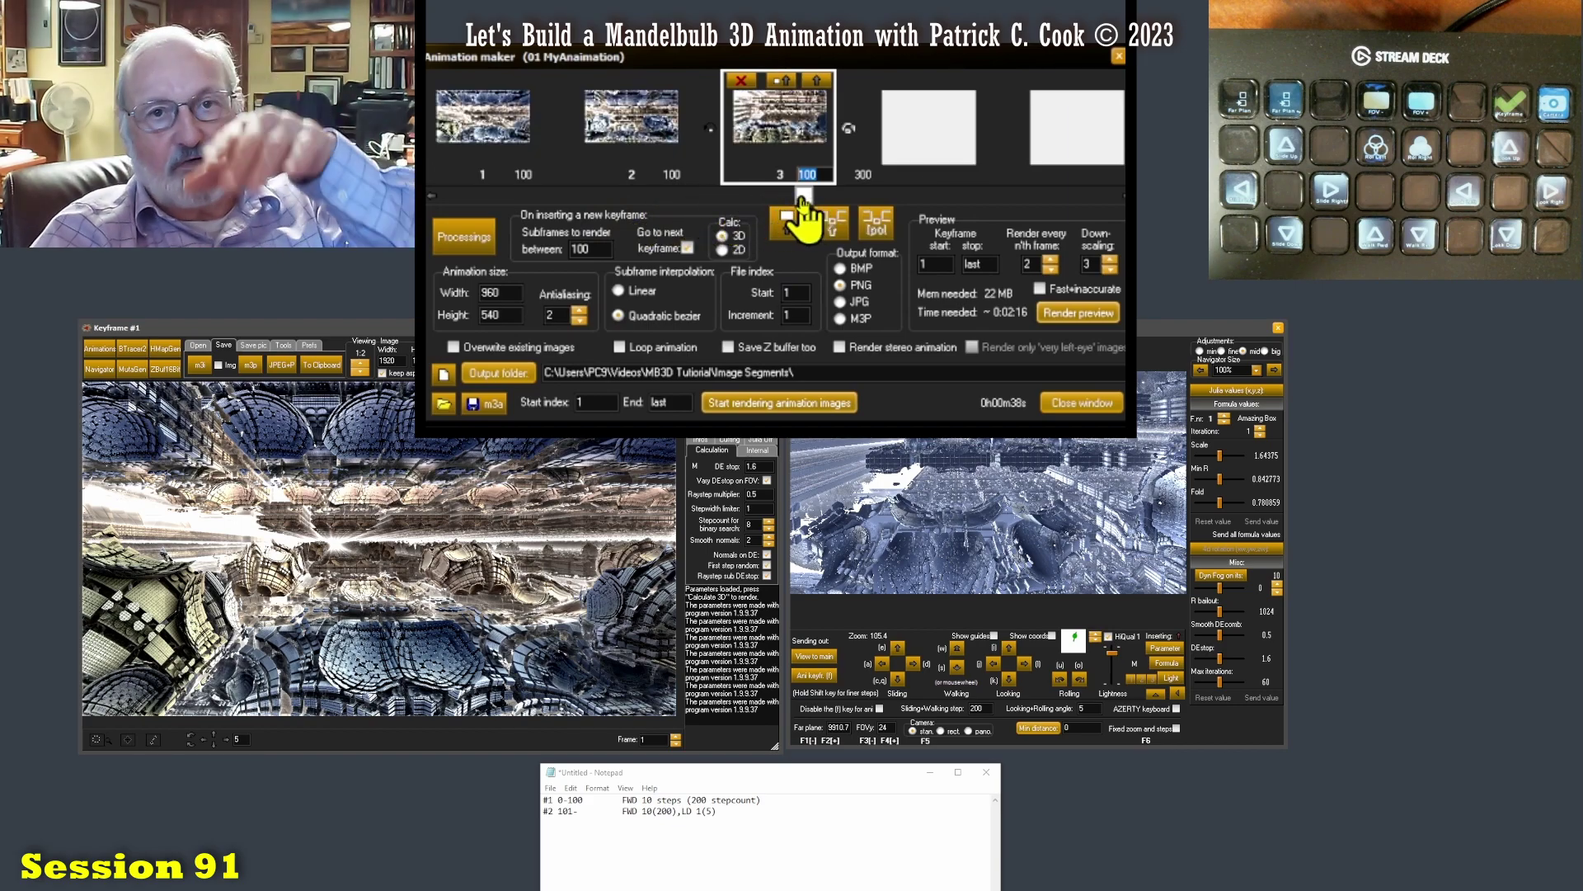
Complete the #2 frame range in the notes as 101-200 and review both note lines.
click(603, 814)
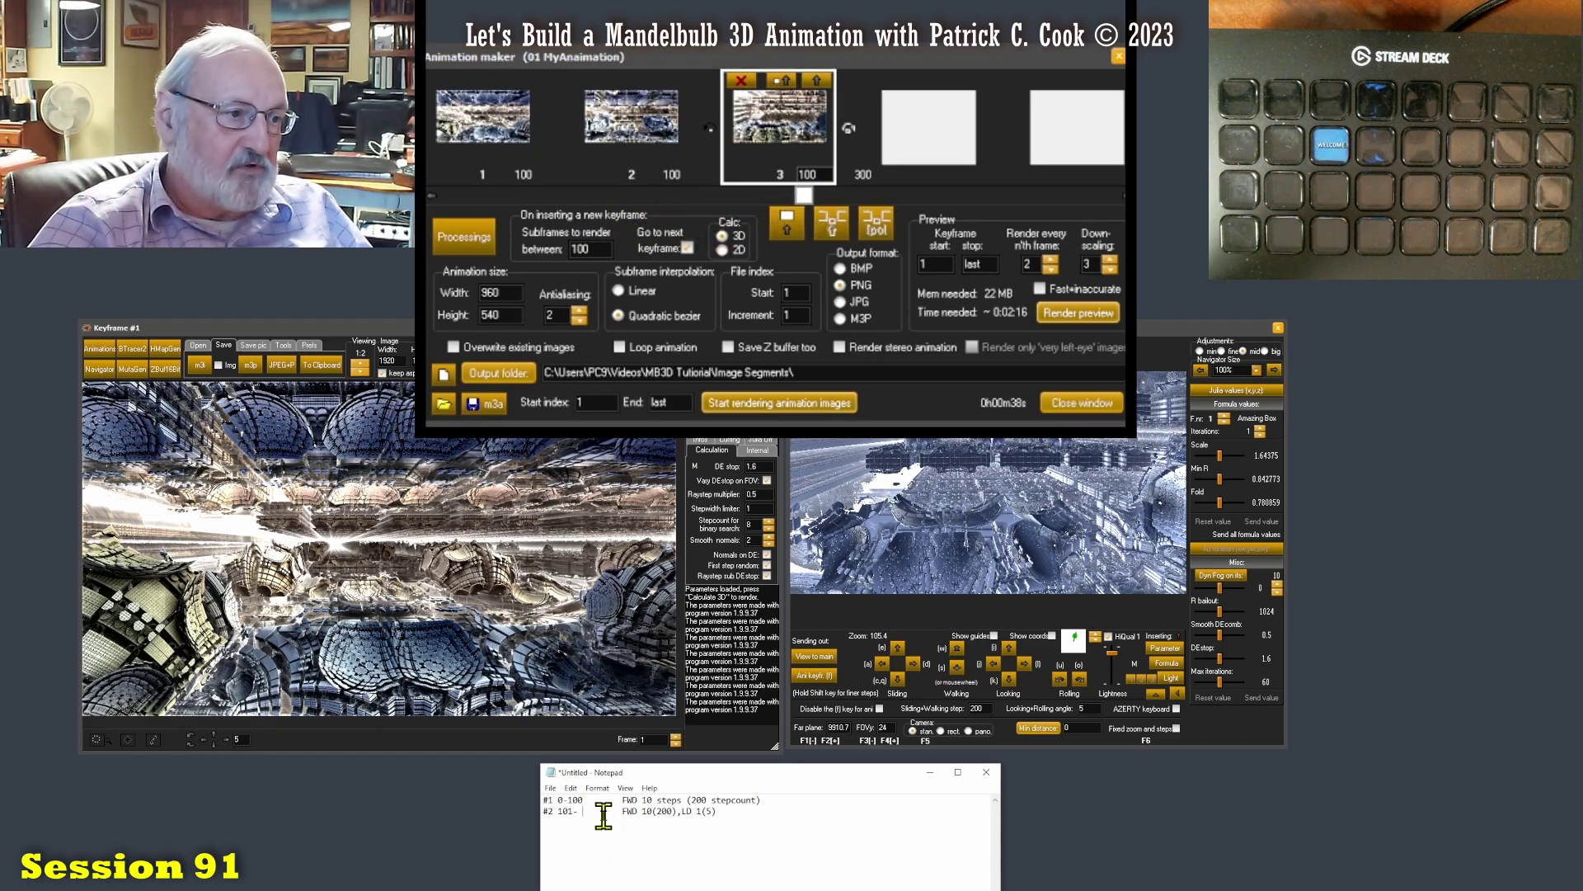
text(200)
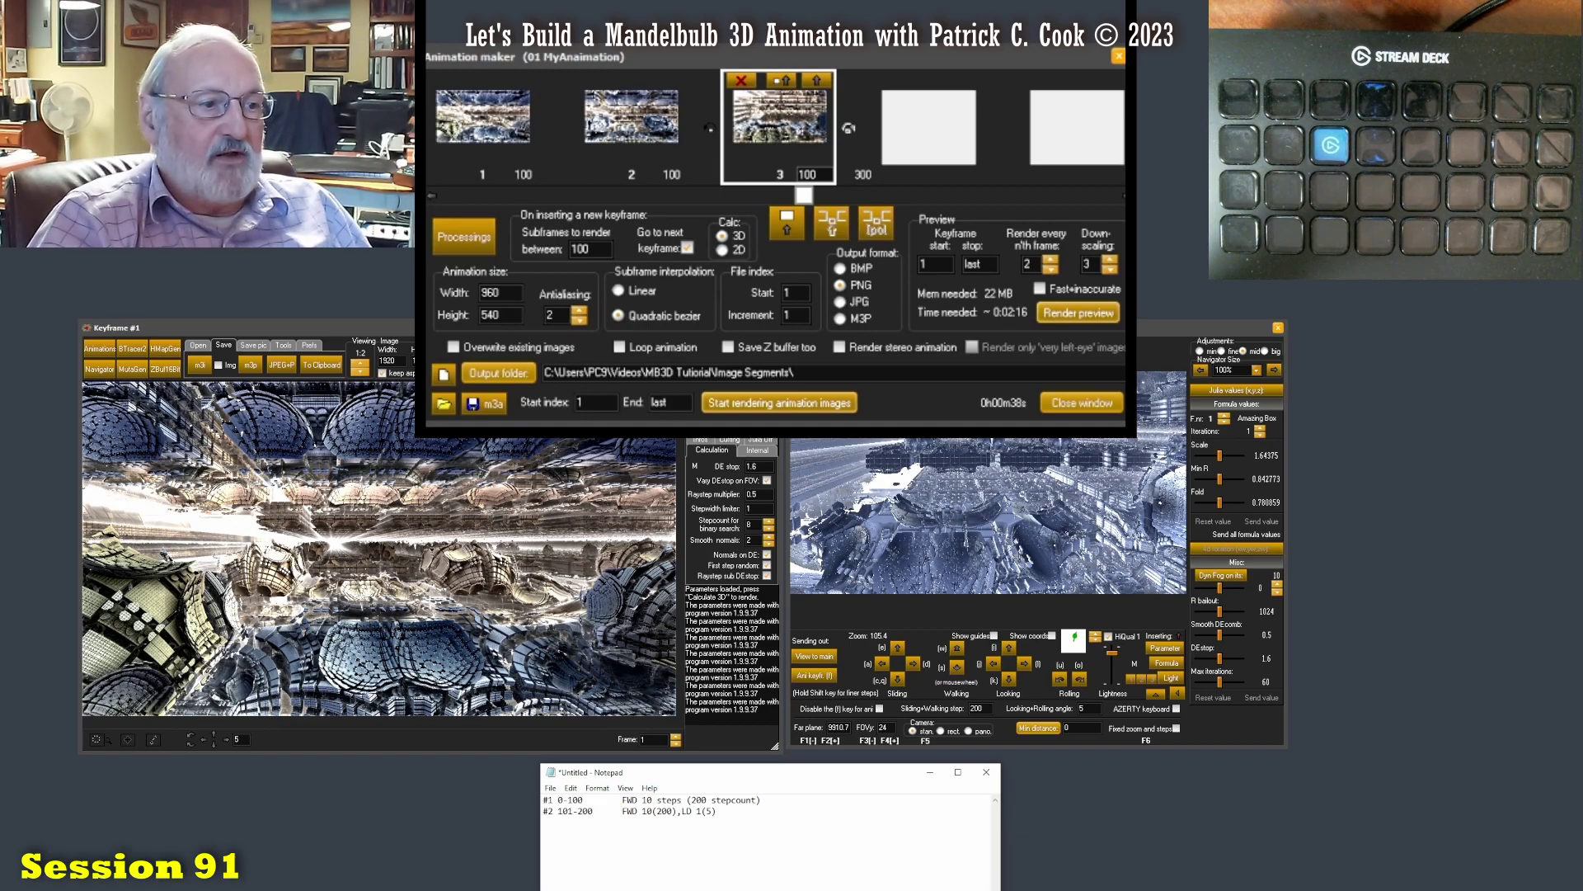
drag(722, 813, 510, 798)
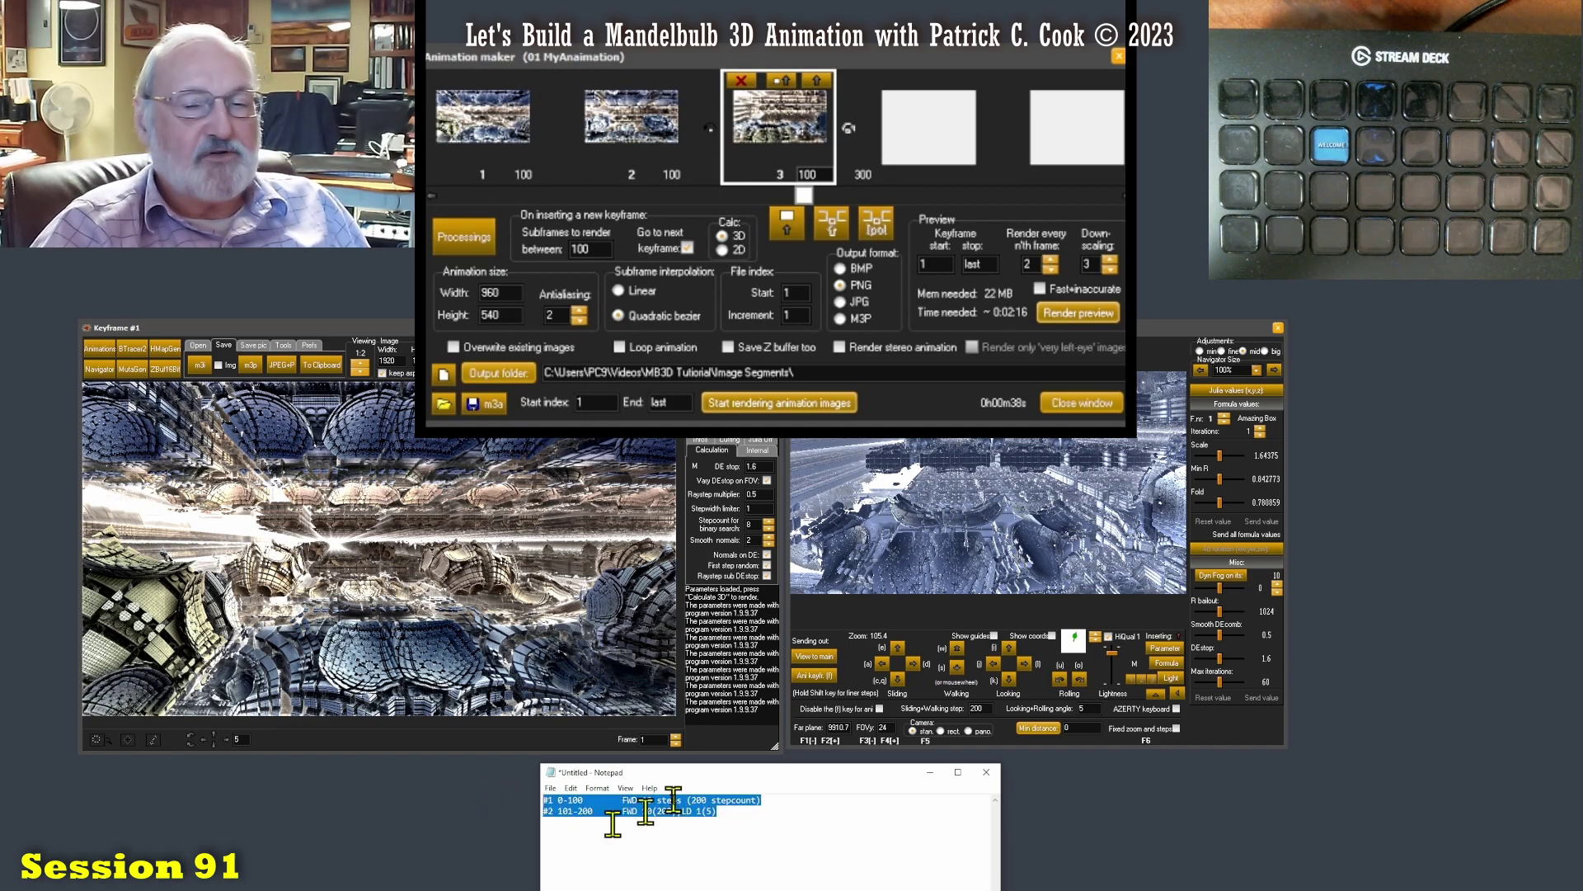
click(750, 814)
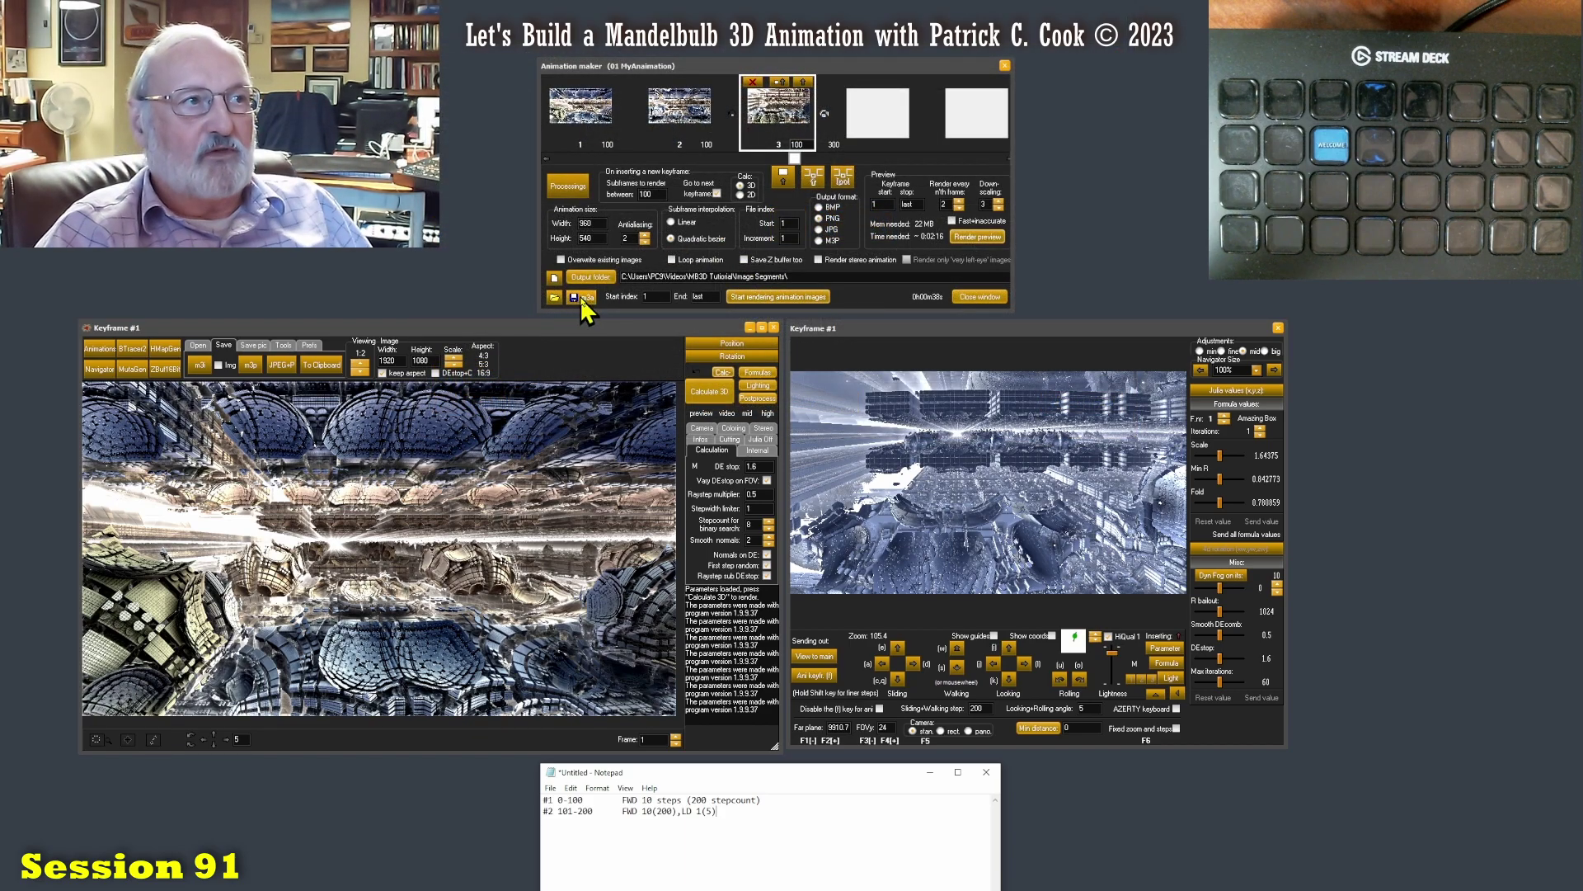
Save the animation in the MB3D Tutorial folder under the file name "02 MyAnaimation 3 keyframes.m3a".
click(581, 296)
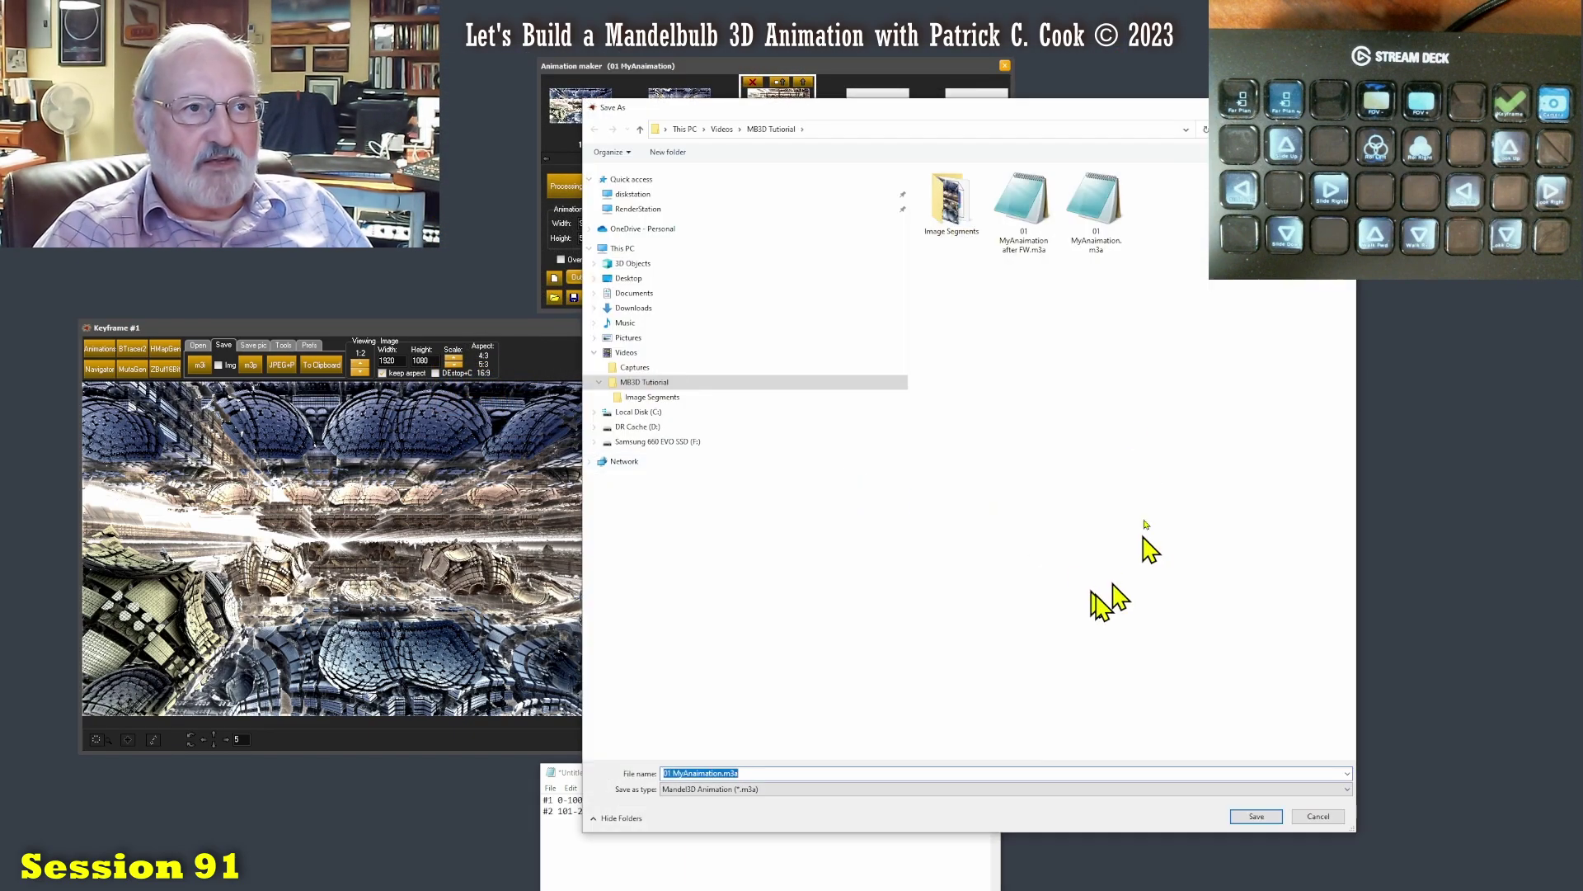
click(1099, 240)
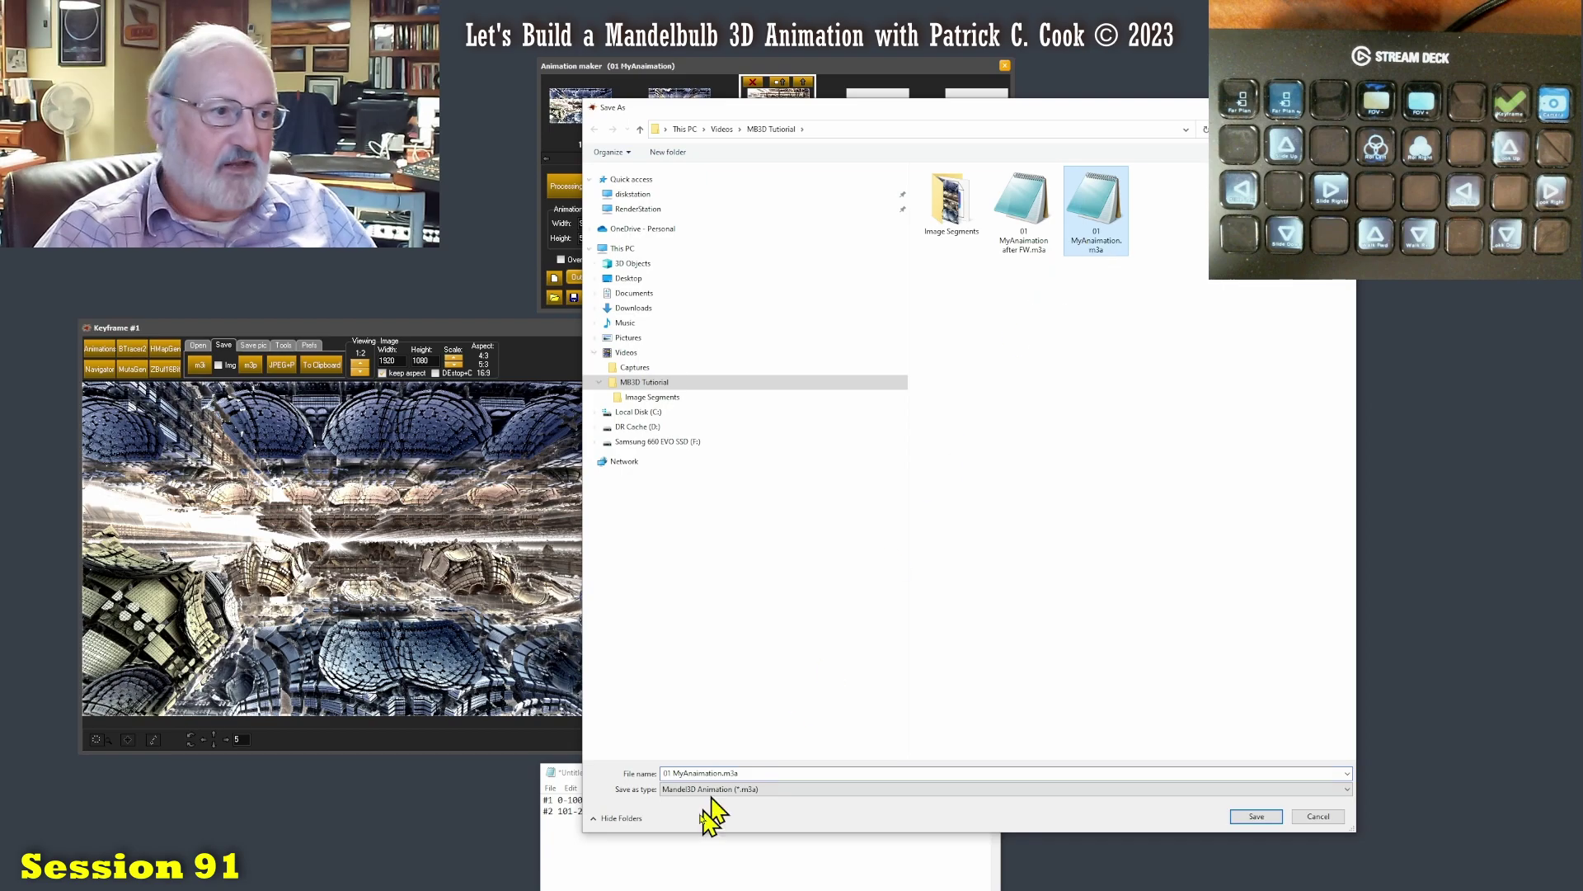
click(670, 771)
click(670, 772)
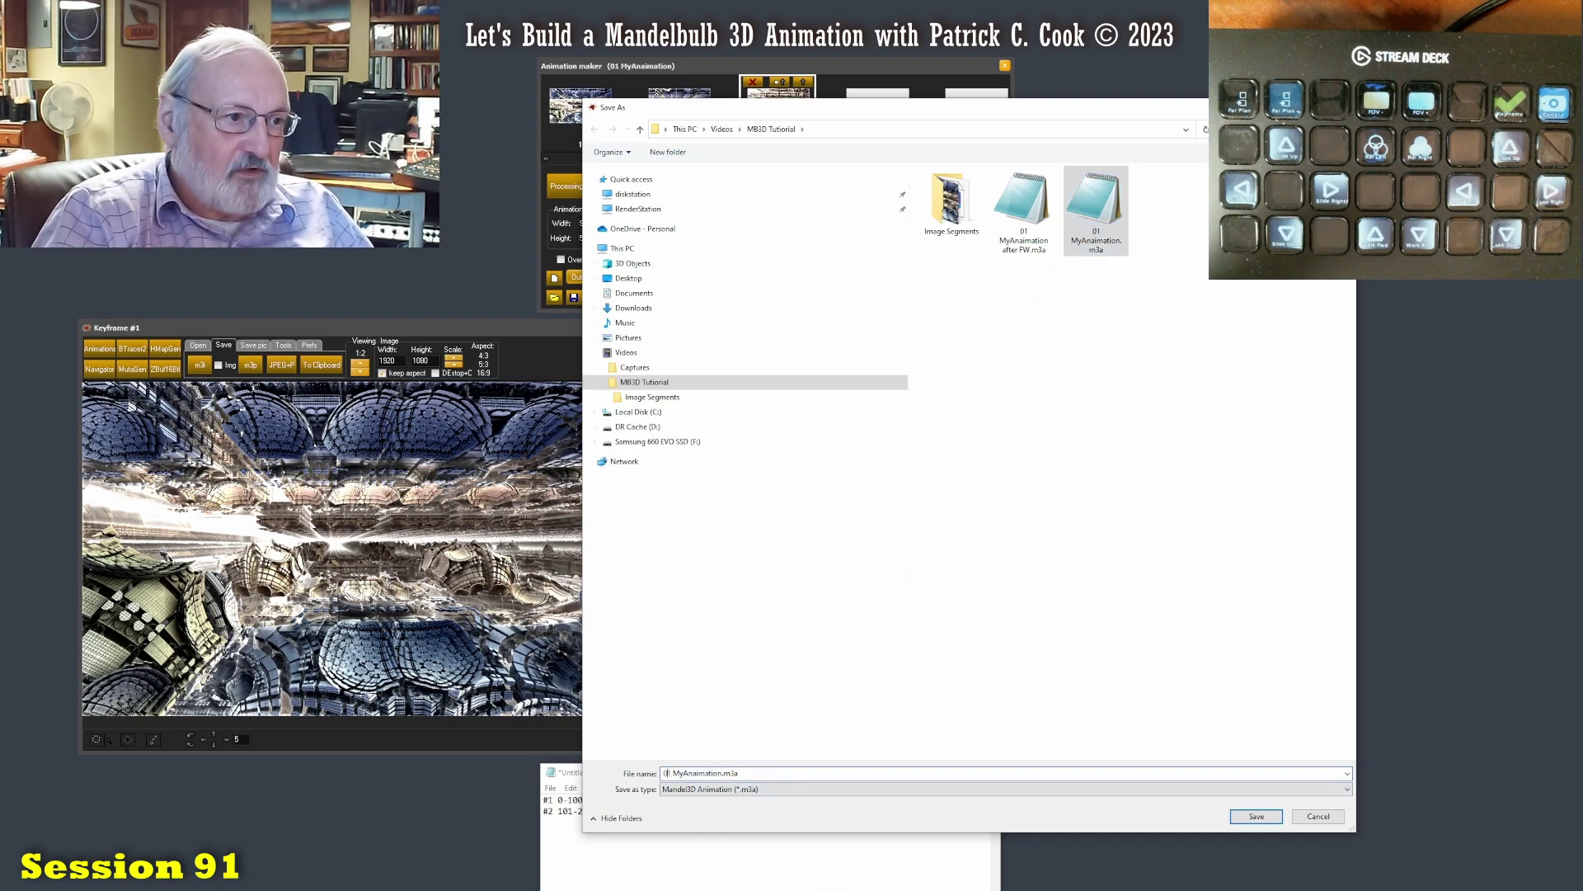
key(BackSpace)
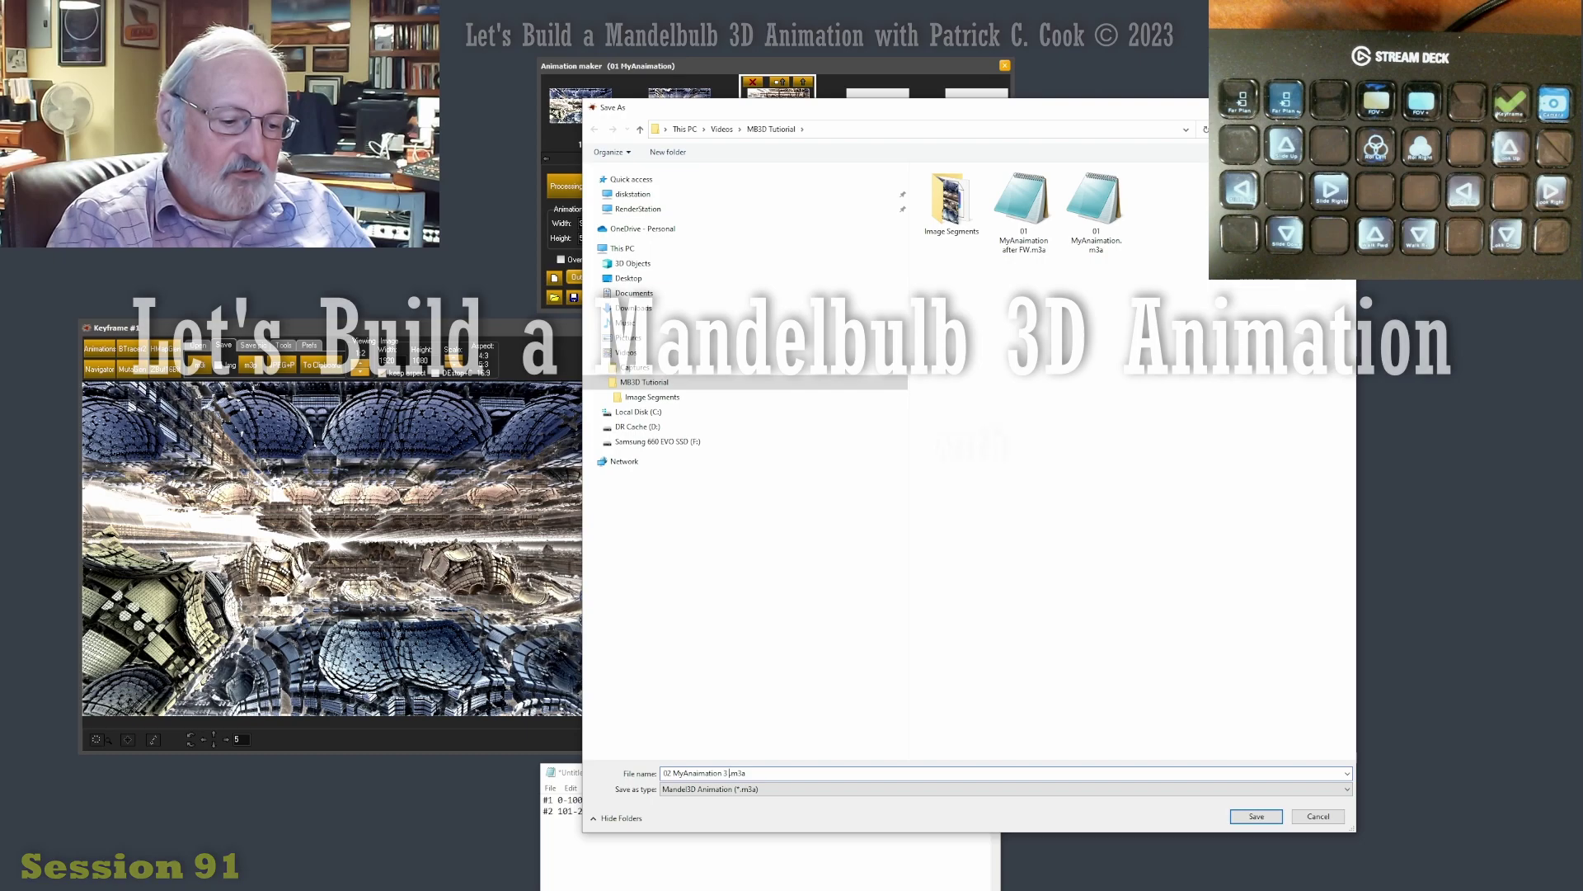
text(3 key)
text(frames)
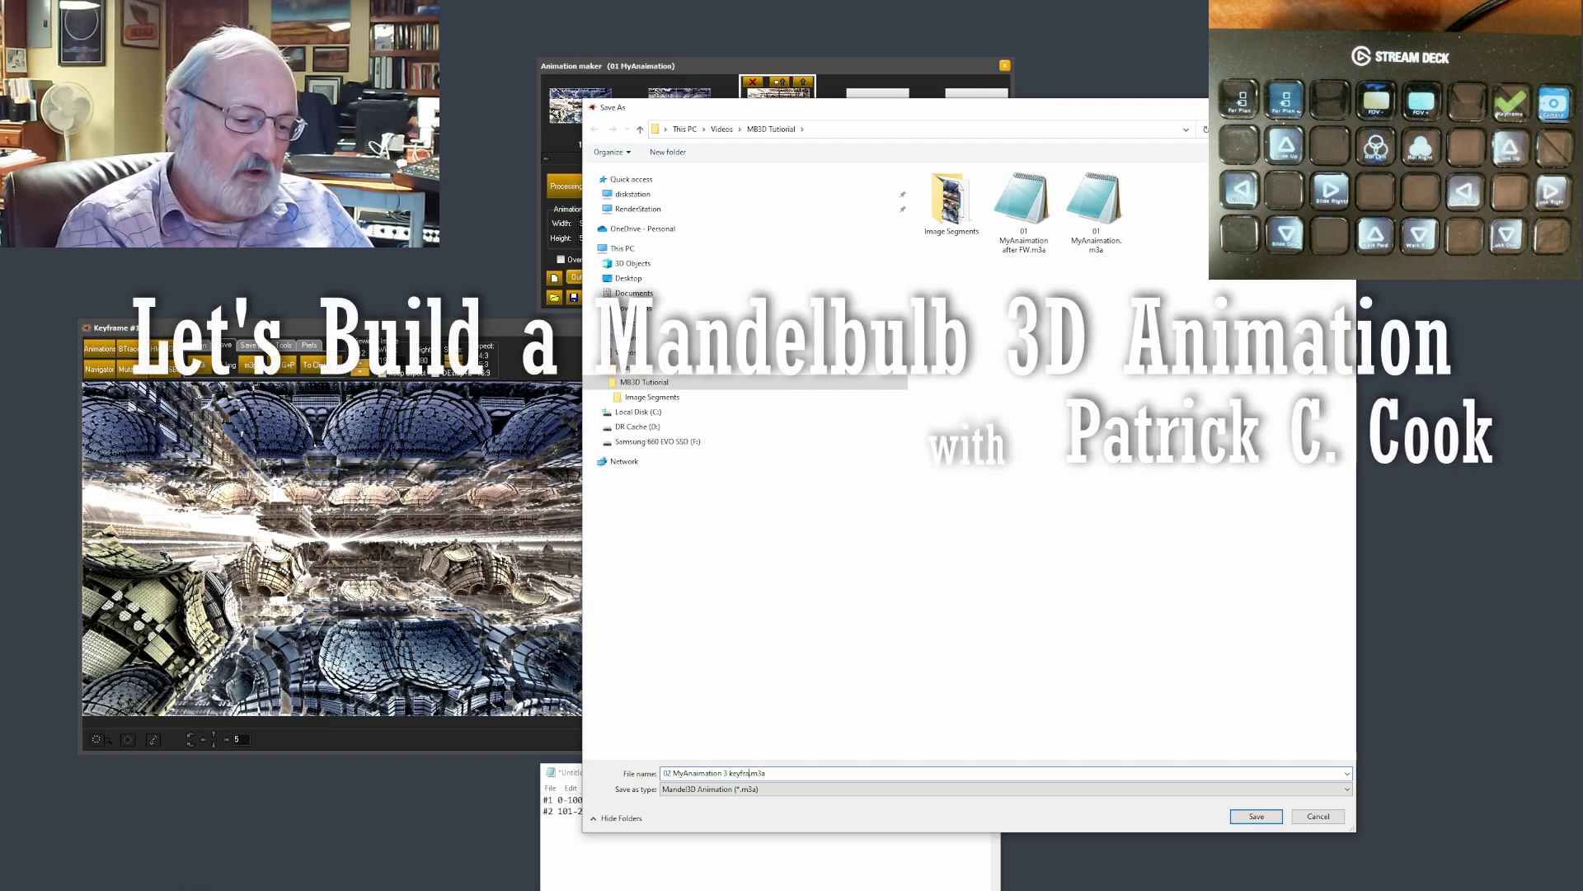